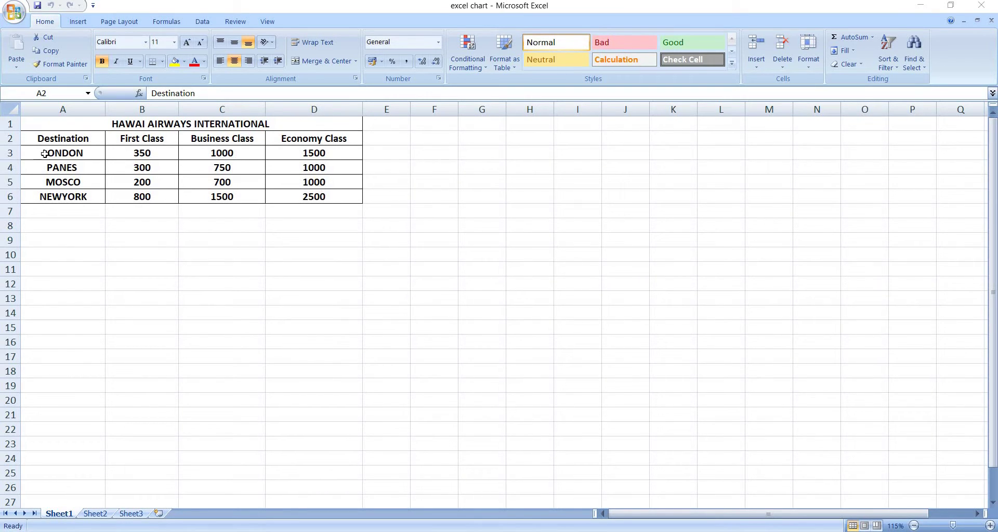
- Set Find and Replace to swap 1000 for 1200 and try a single replace
click(260, 250)
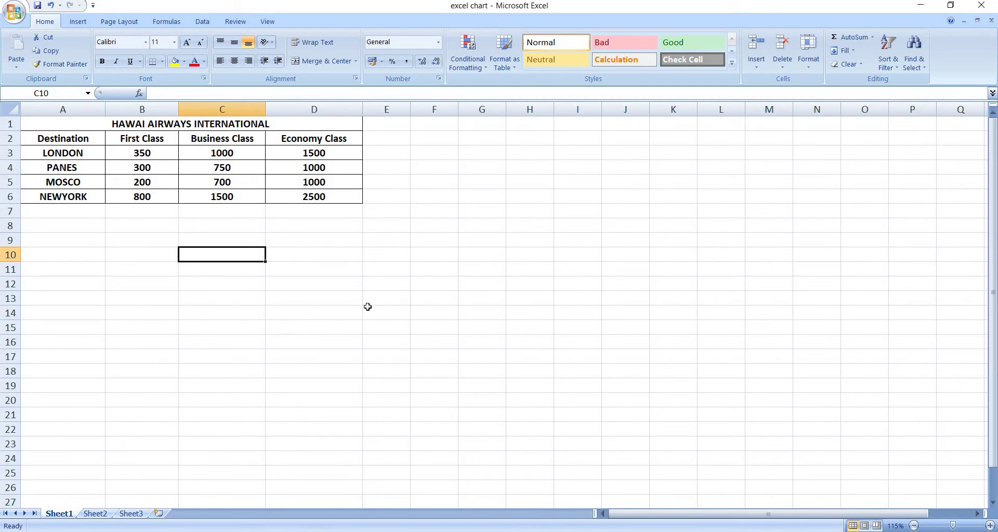
key(ctrl+h)
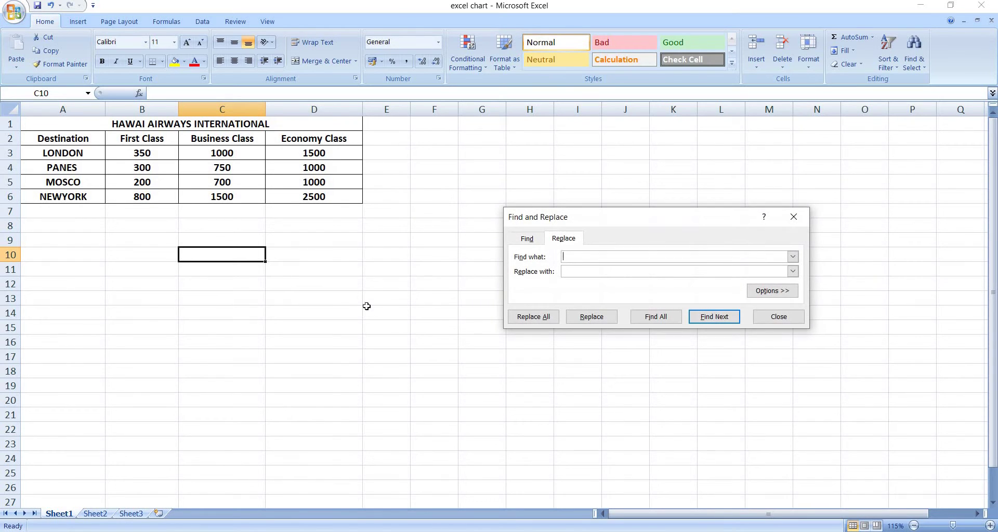
click(794, 221)
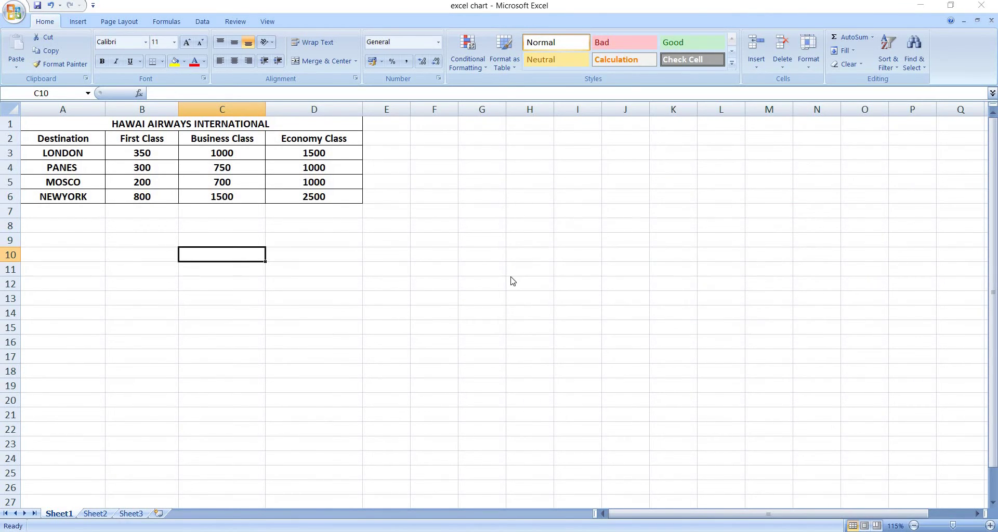
key(ctrl+h)
drag(608, 222, 479, 234)
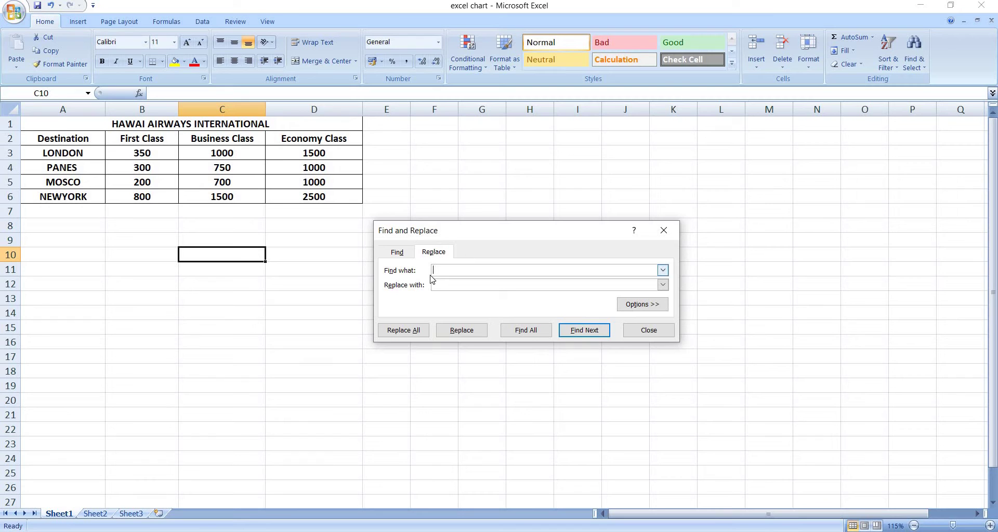
text(1000)
text(1200)
click(460, 331)
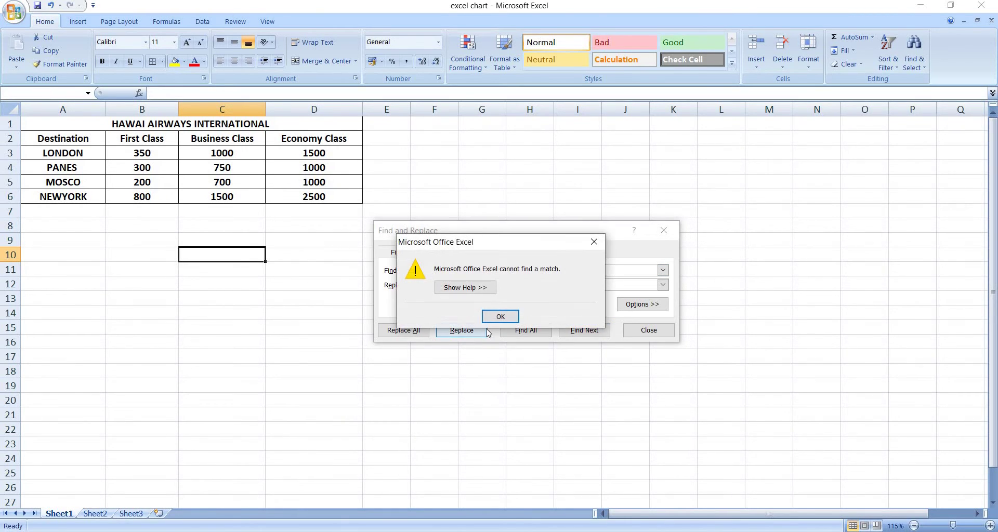
click(507, 322)
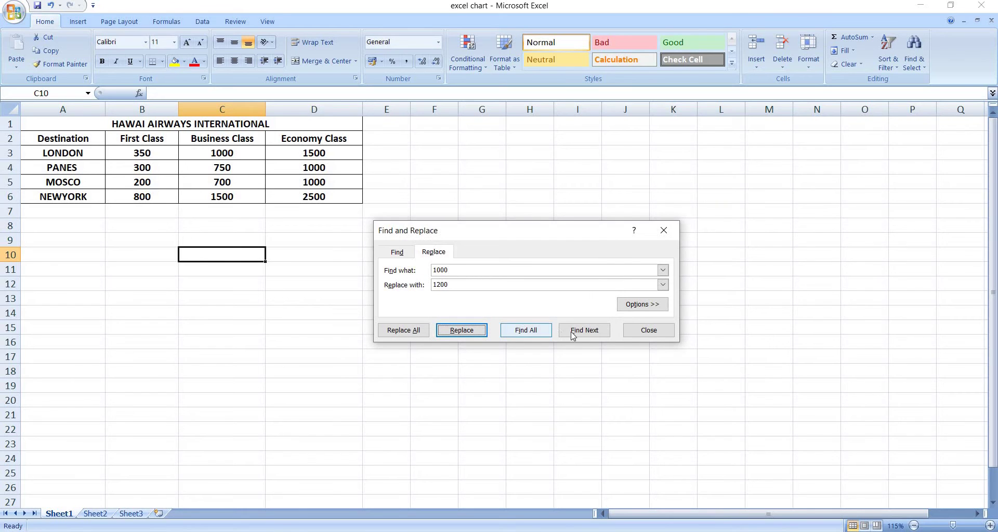
click(656, 331)
- With A1:D6 selected, step through the three 1000 fares and replace all with 1200
drag(49, 128, 243, 200)
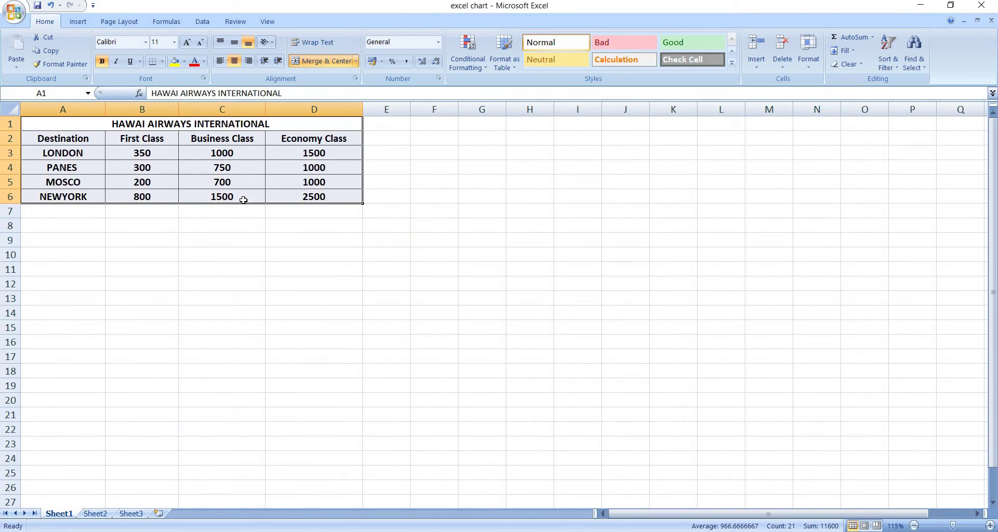
key(ctrl+h)
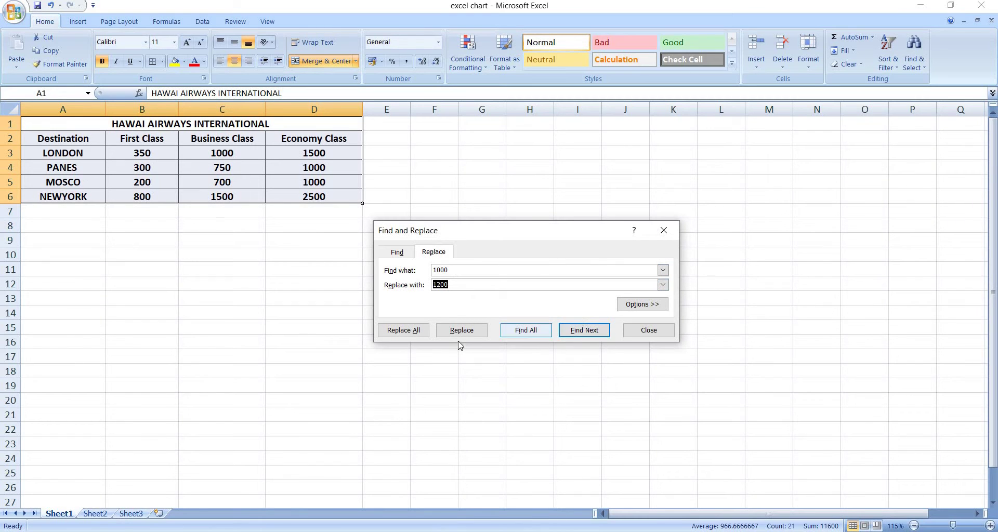
click(462, 331)
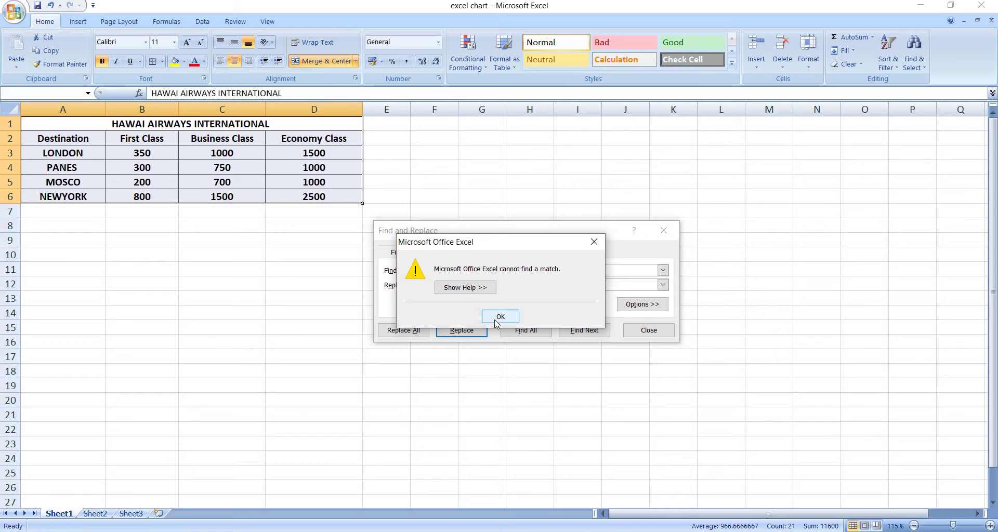
click(495, 321)
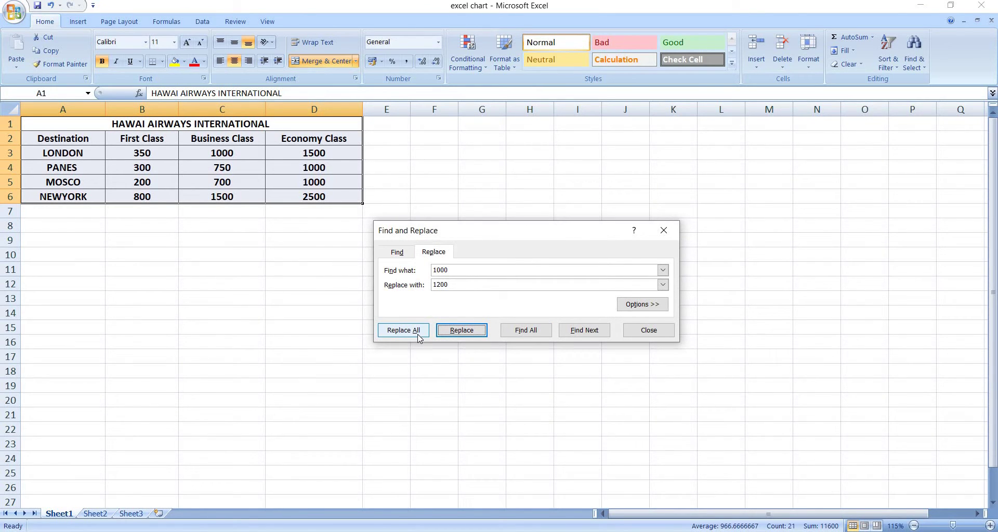
click(586, 334)
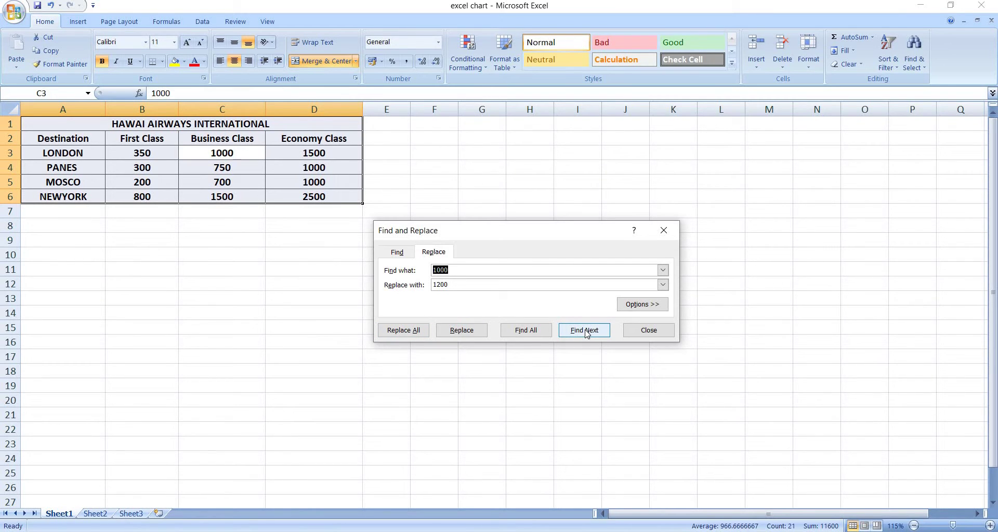
click(586, 333)
click(586, 333)
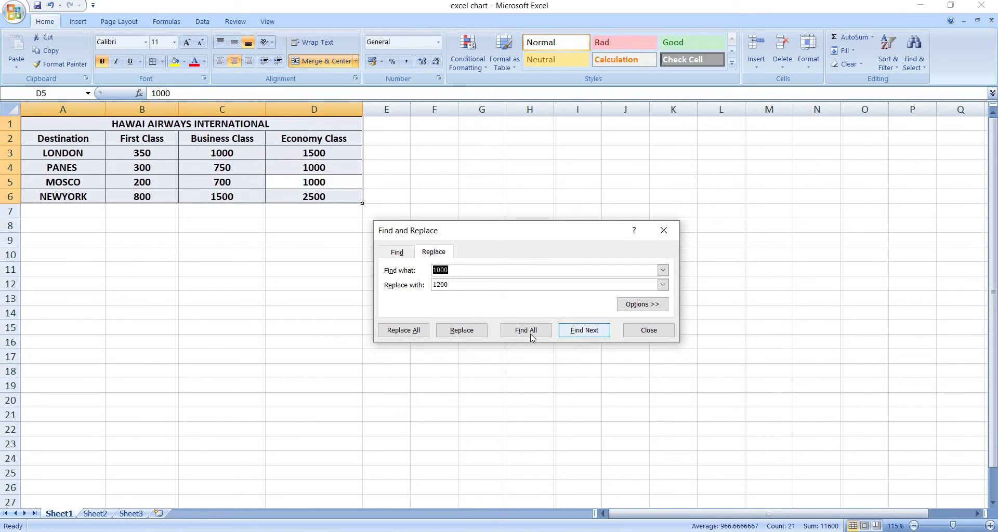
click(411, 331)
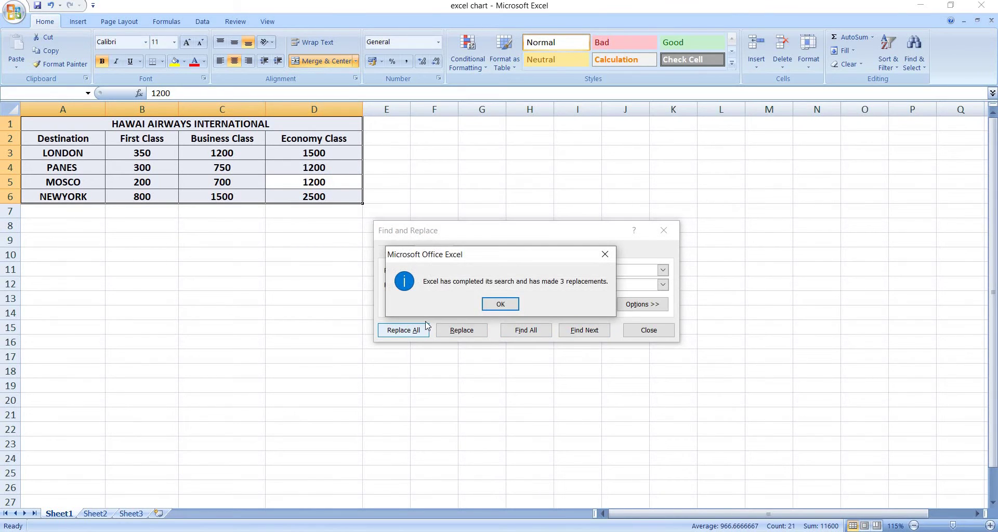
key(Return)
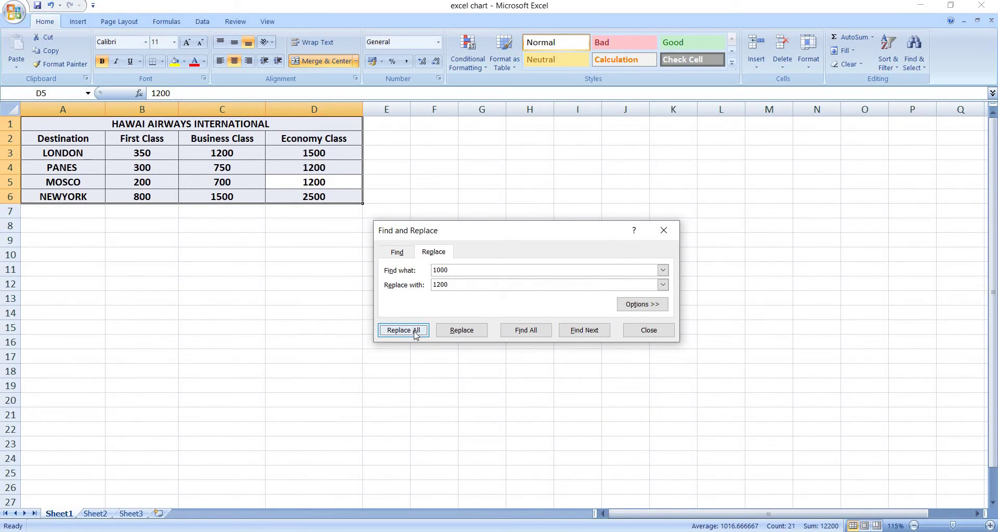
- Check the new 1200 values in C3, D4 and D5, then close the dialog
click(227, 155)
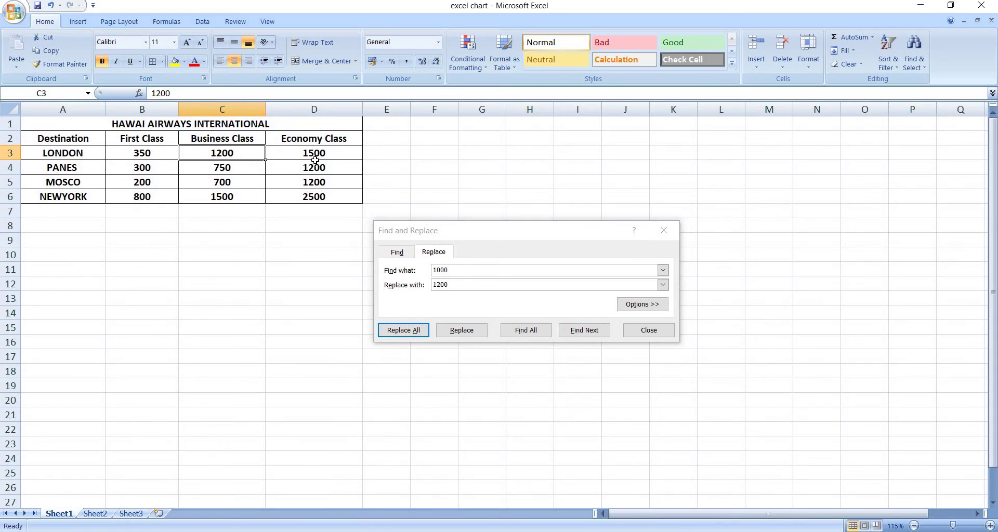
click(315, 166)
click(320, 181)
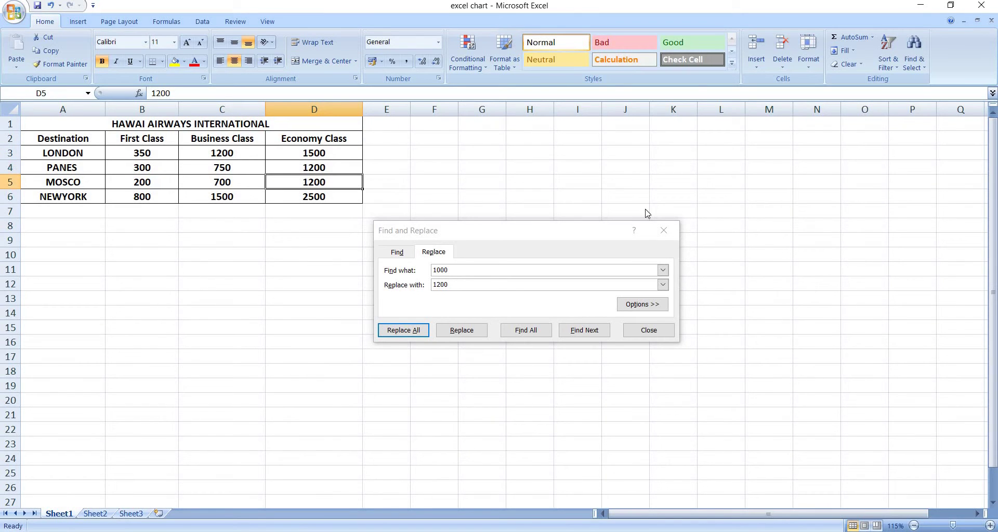
click(662, 237)
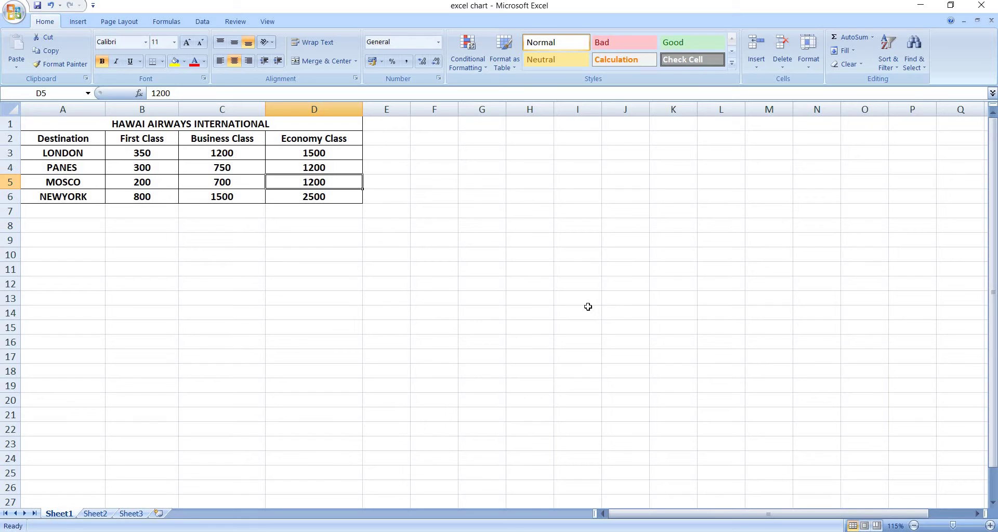
key(ctrl+h)
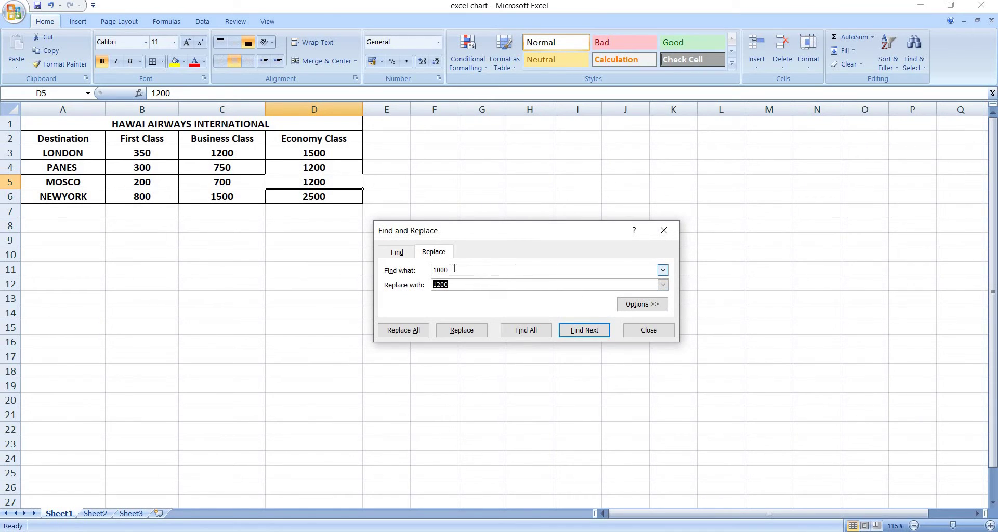
click(398, 253)
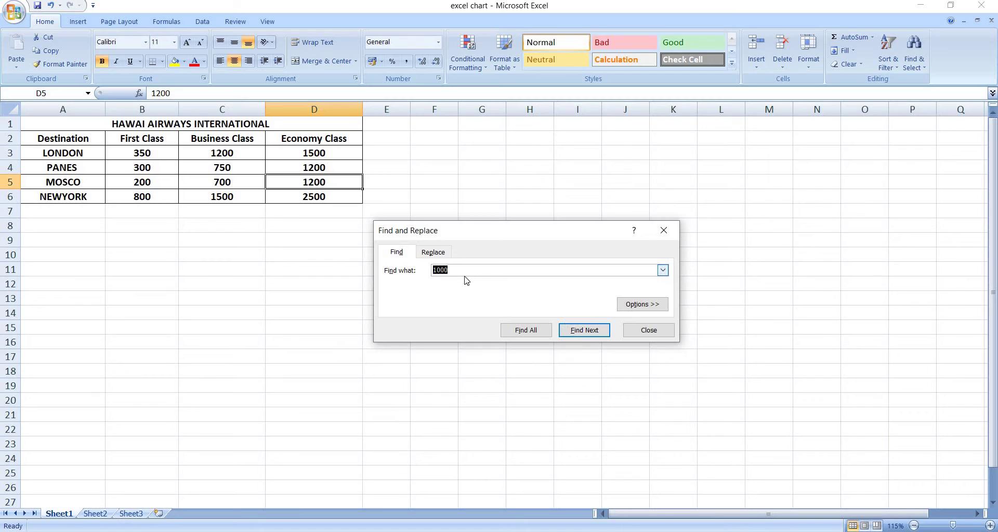
text(1200)
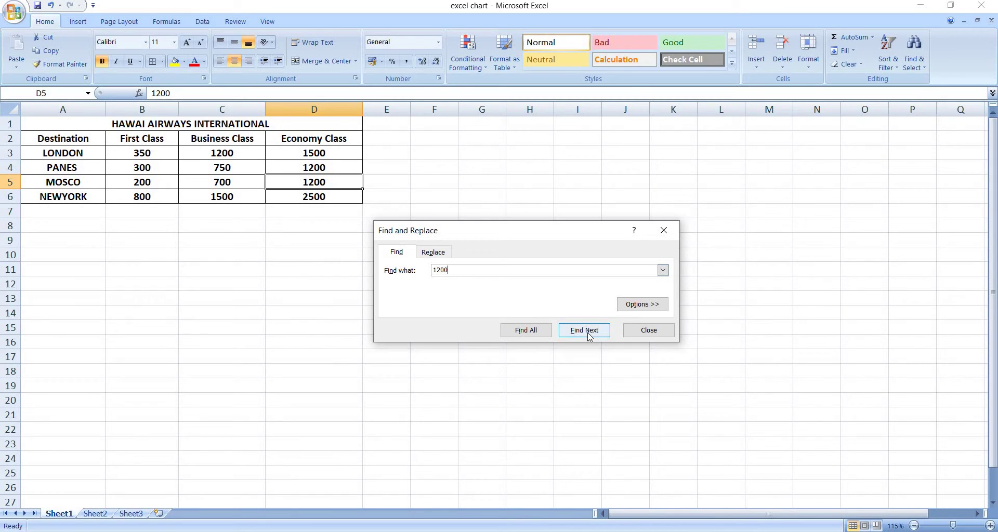
click(584, 333)
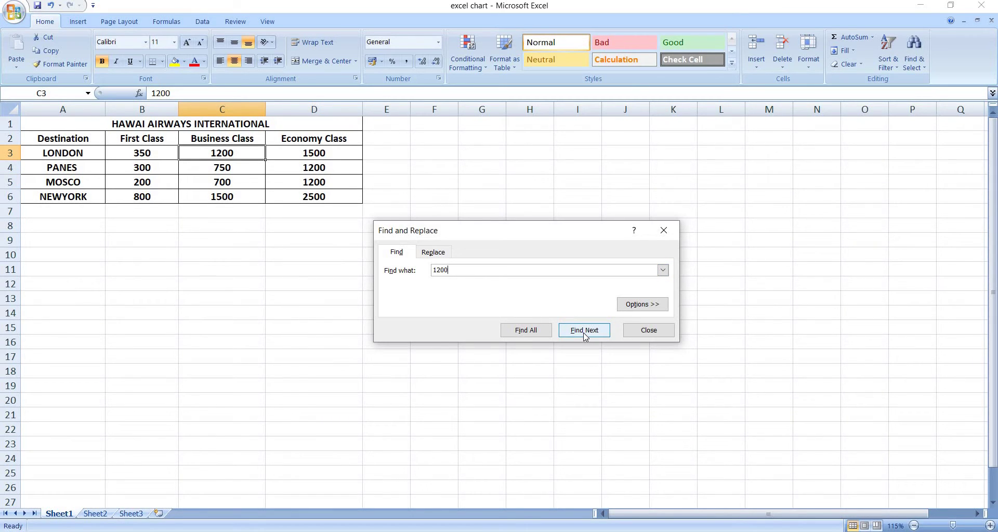
click(585, 333)
click(585, 333)
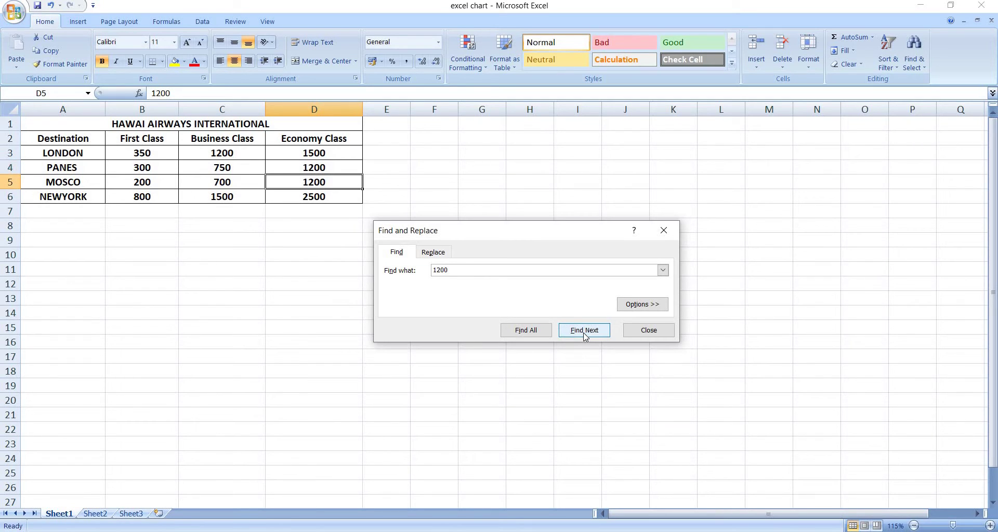
click(584, 332)
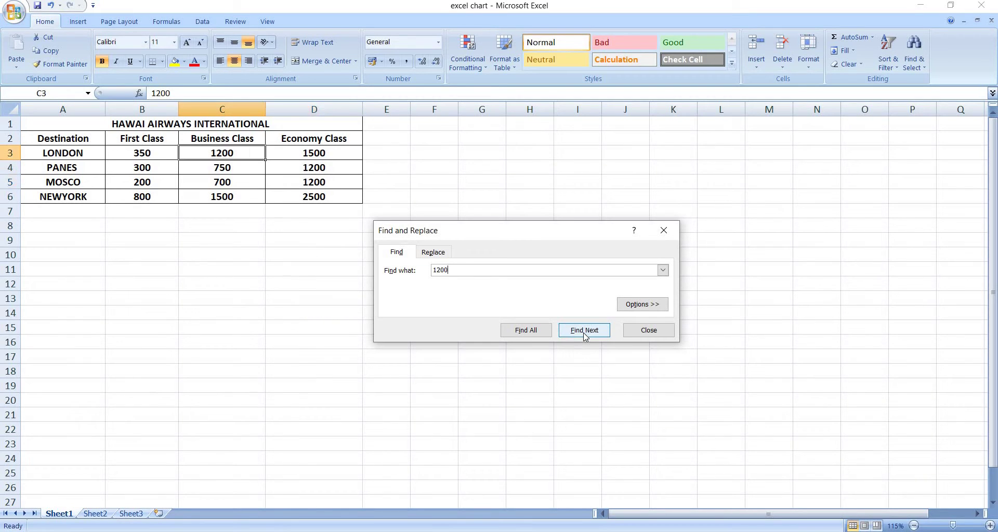
click(649, 333)
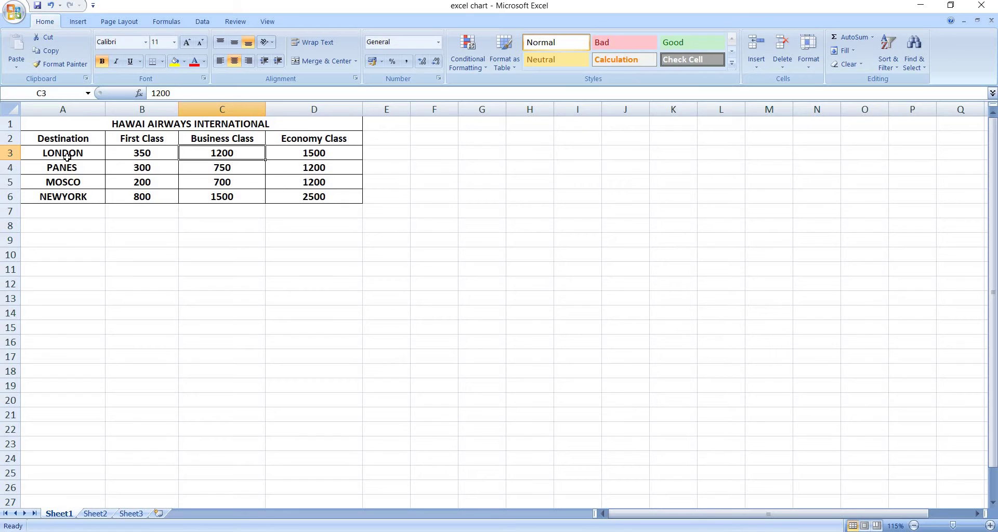
- Select the fare table range A1:D6, from the title row to the NEWYORK row
drag(66, 124, 82, 198)
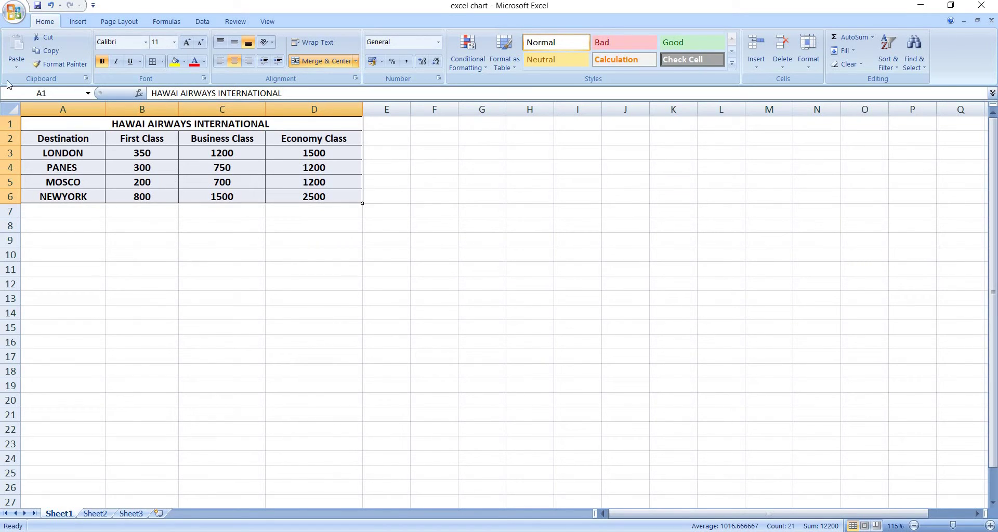
- Insert a 2-D Clustered Column chart from the selected fare table
click(81, 24)
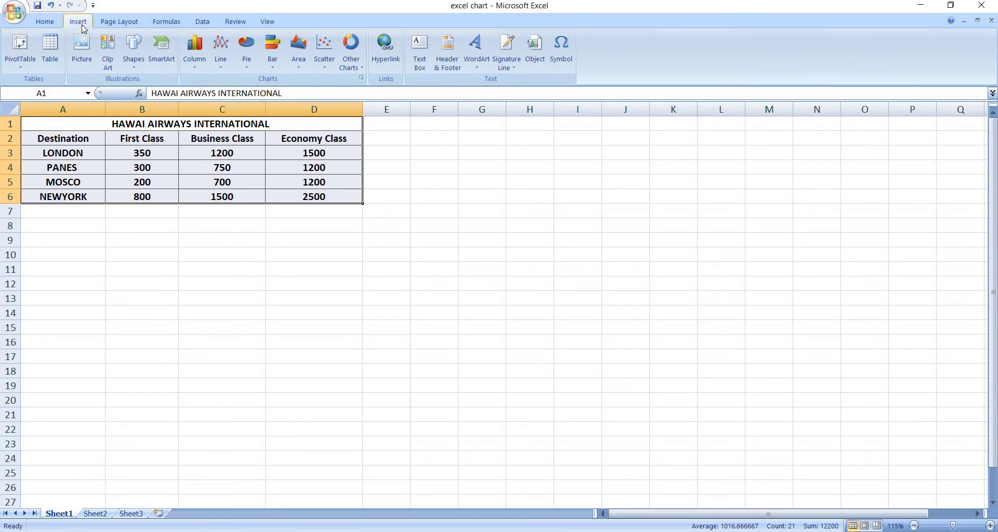
click(198, 70)
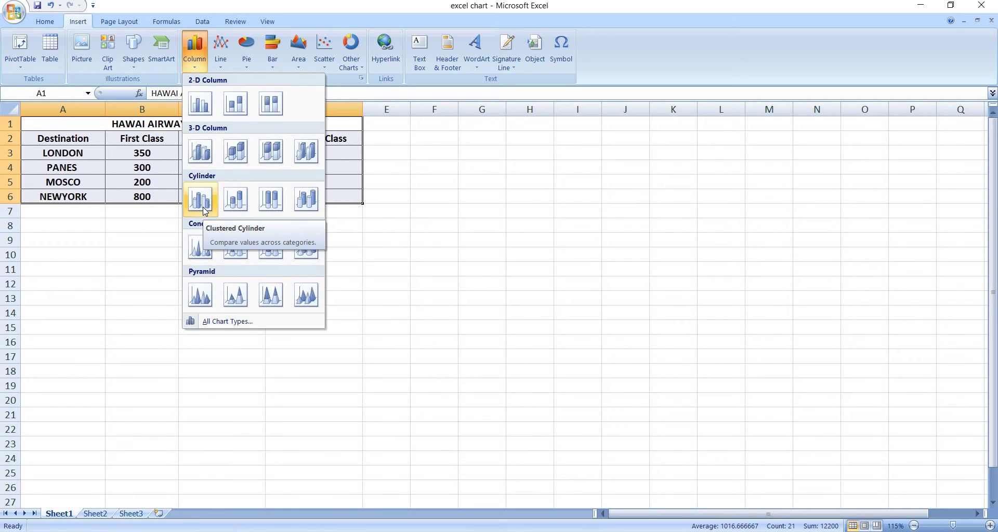
click(204, 108)
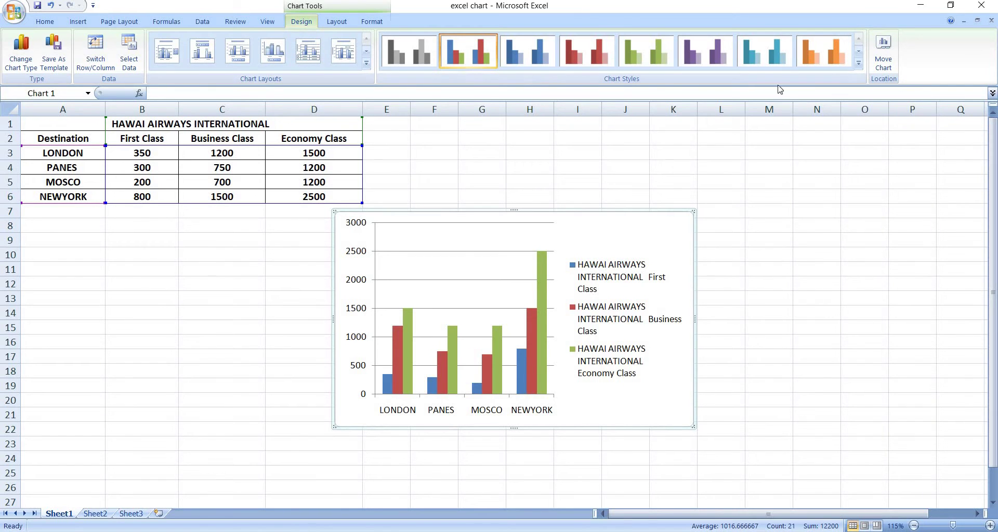
click(883, 72)
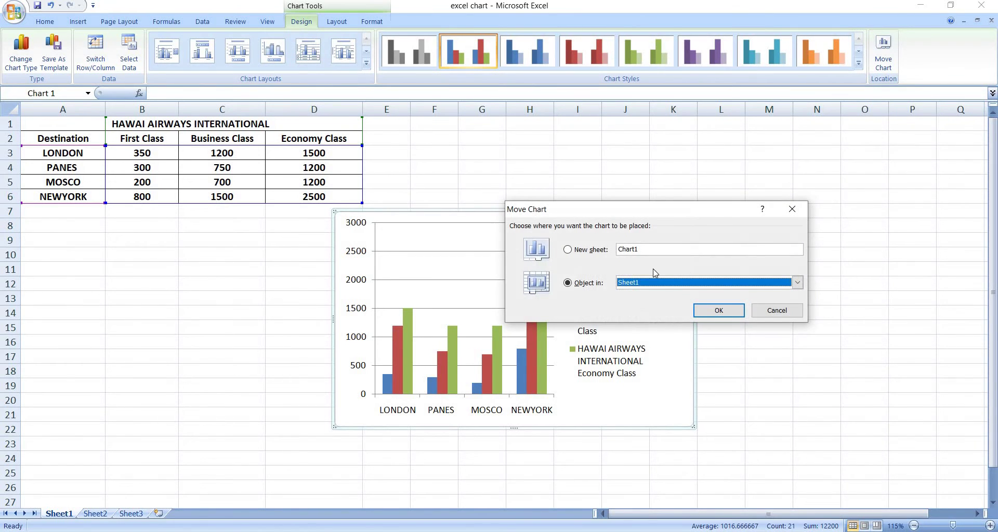
- Move the chart to a new sheet named Chart1, then return to Sheet1
click(569, 250)
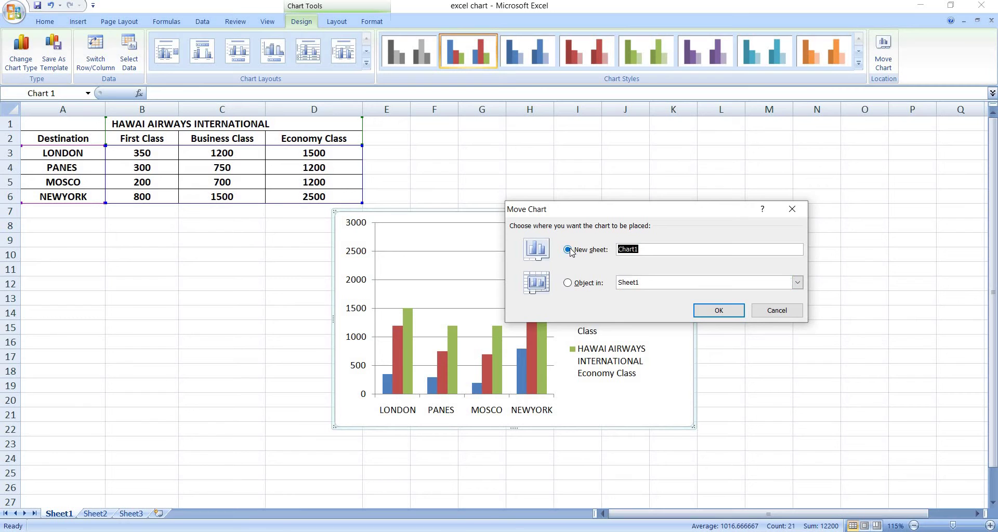
click(720, 311)
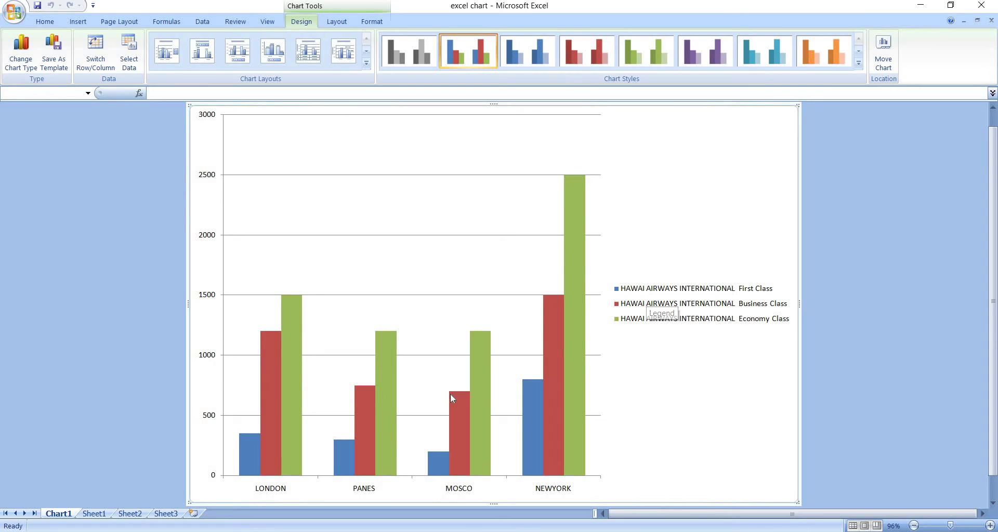
click(97, 514)
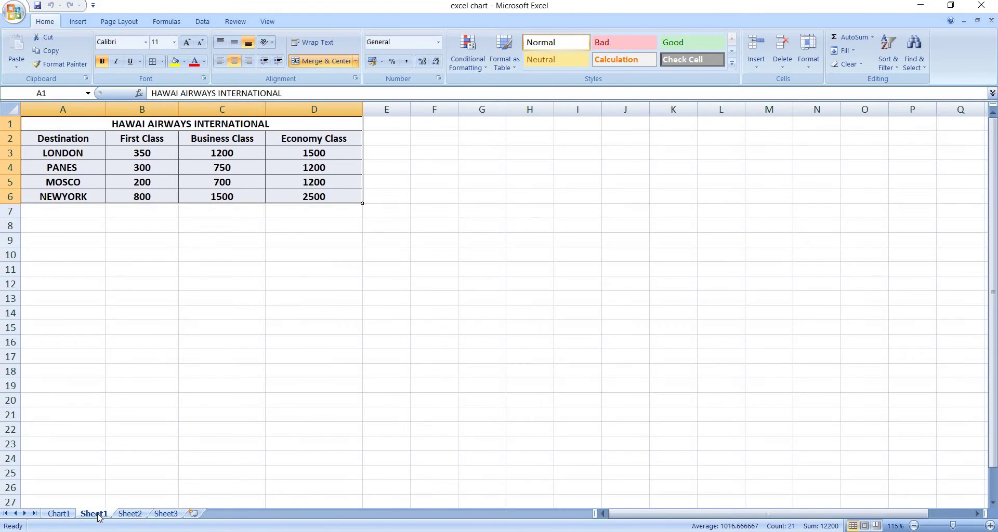
- Switch back to the Chart1 sheet holding the fare column chart
click(60, 514)
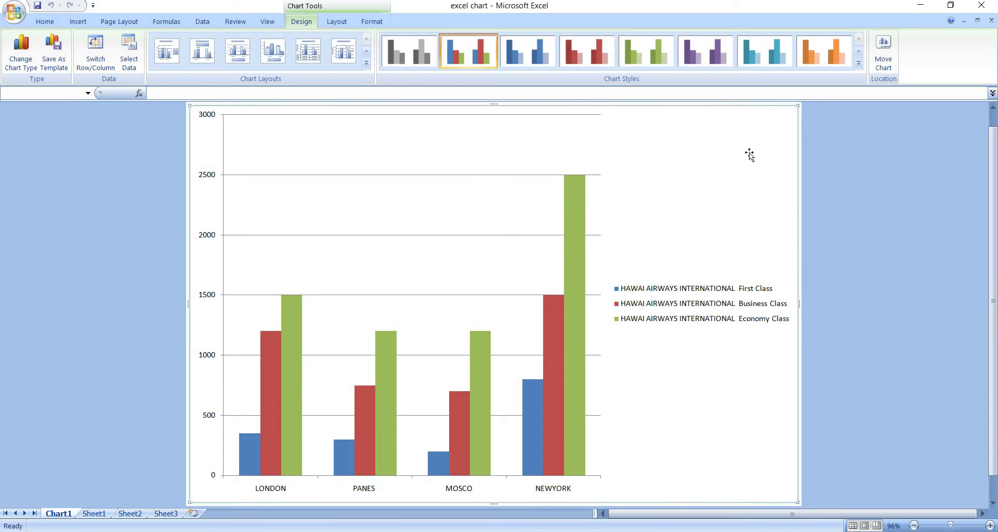
- Add Outside End data labels to every column, after briefly trying Inside Base
click(338, 24)
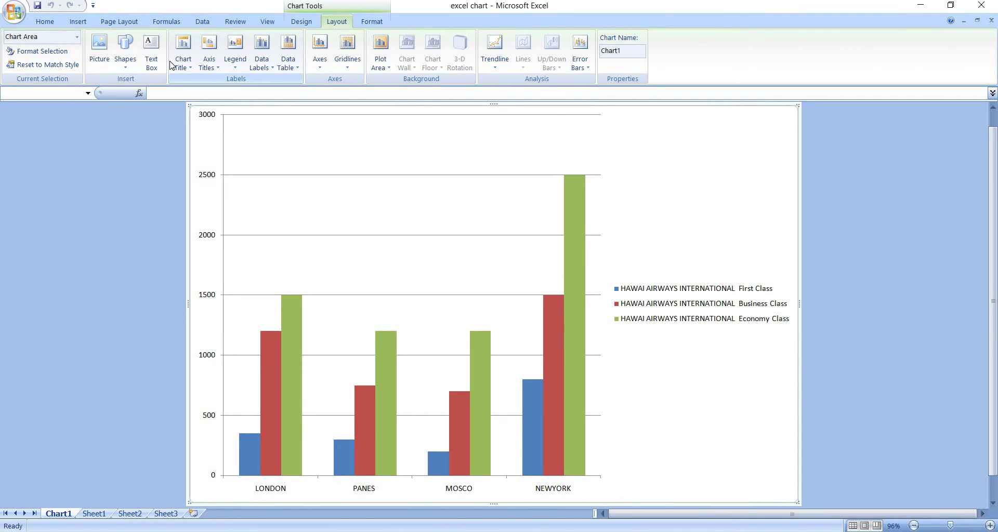
click(271, 71)
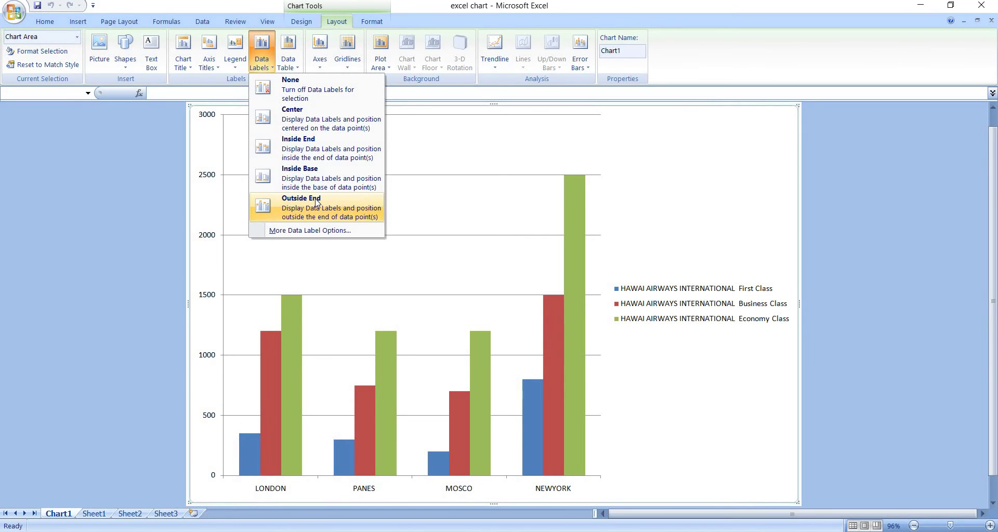
click(316, 202)
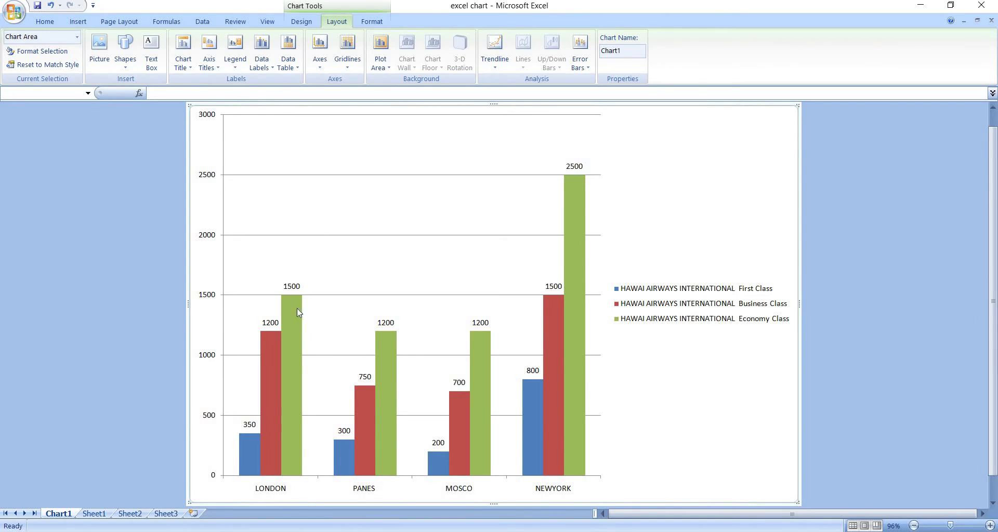
click(264, 63)
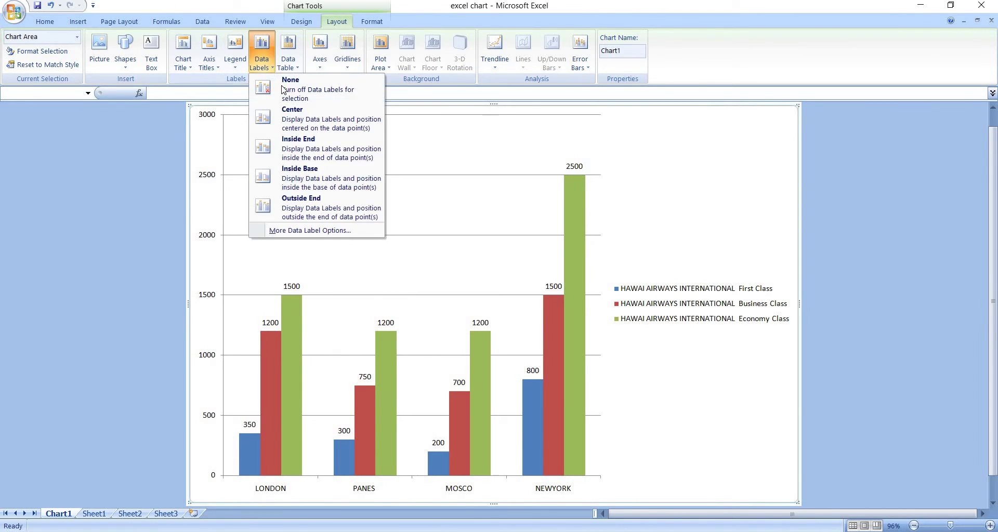
click(307, 183)
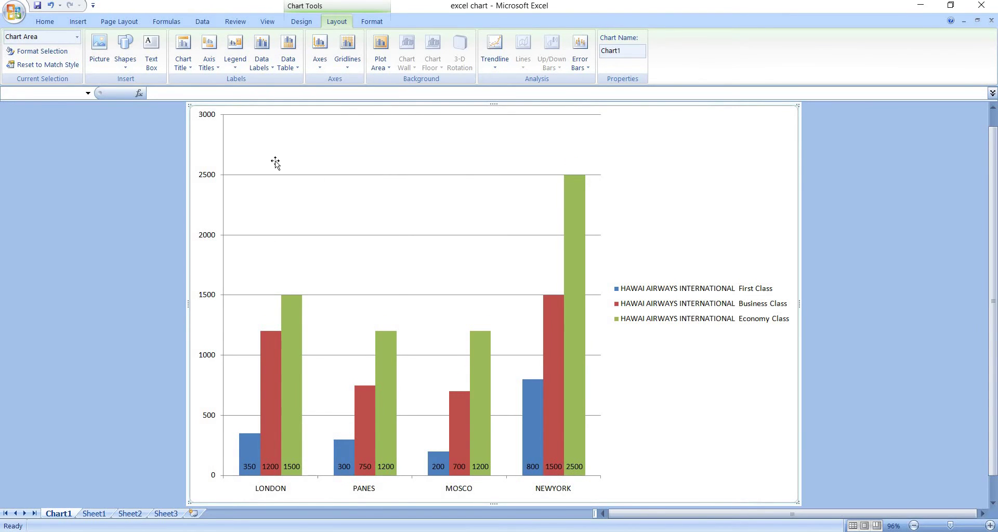
click(269, 68)
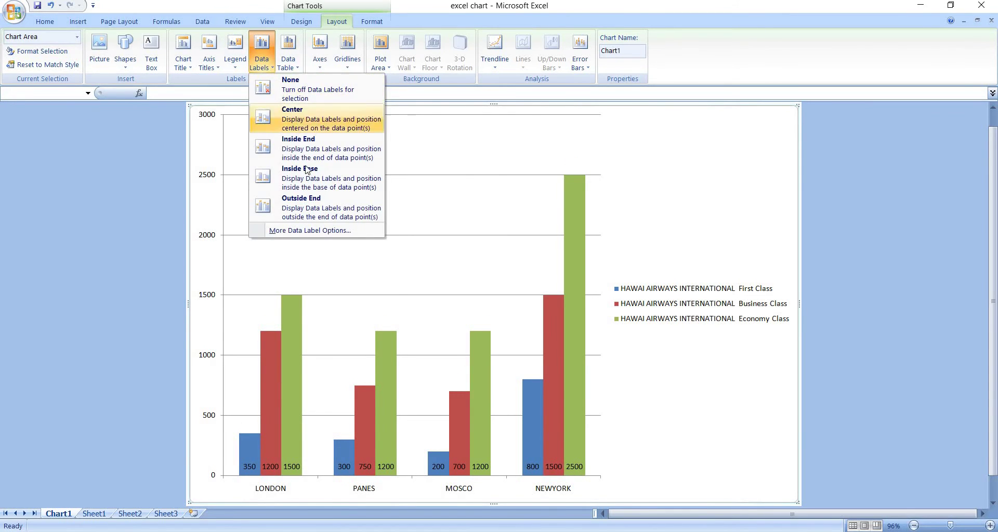
click(307, 204)
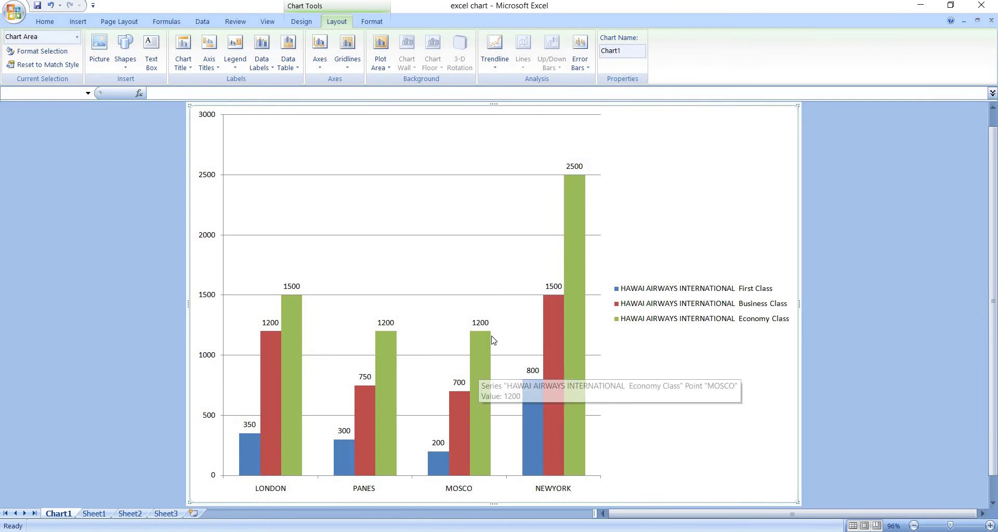
mouse_move(481, 332)
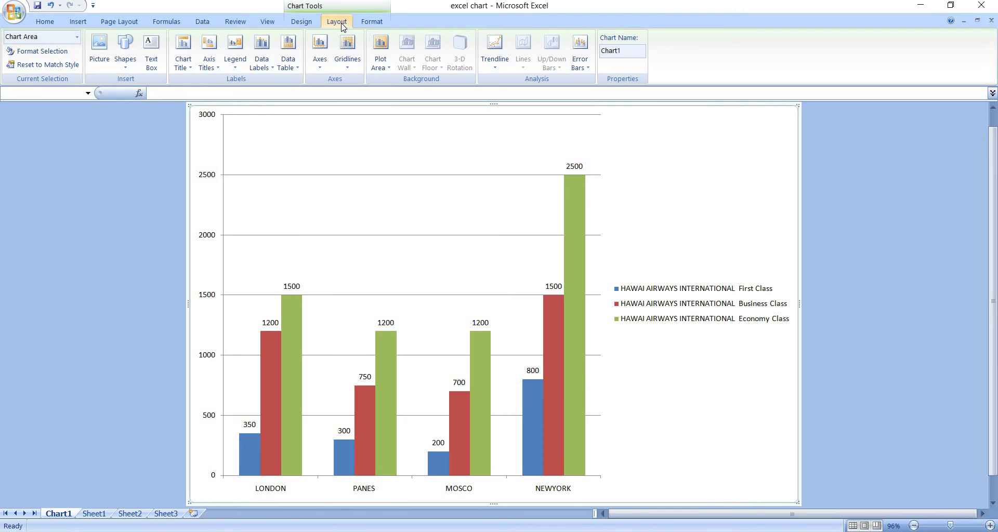
- Add an Above Chart title reading 'Hawai Airways International'
click(191, 66)
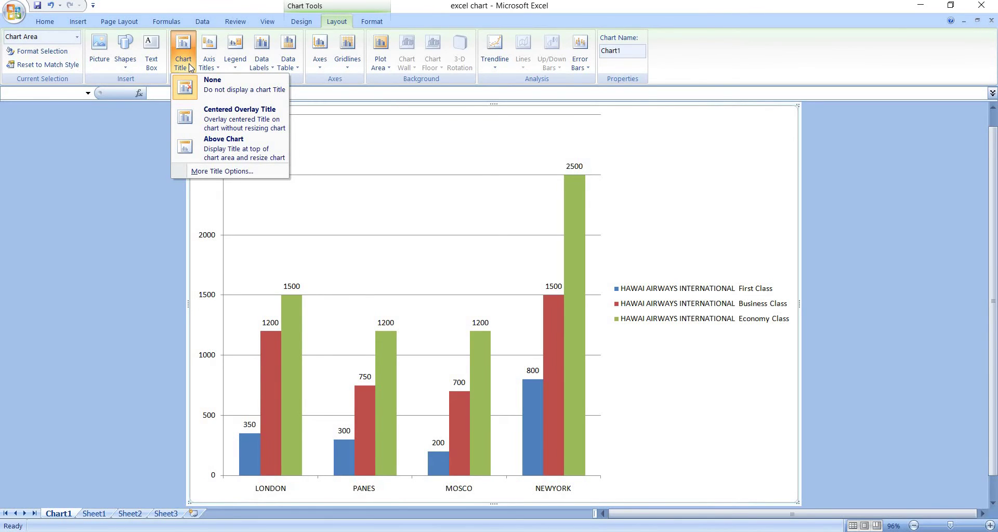
click(234, 148)
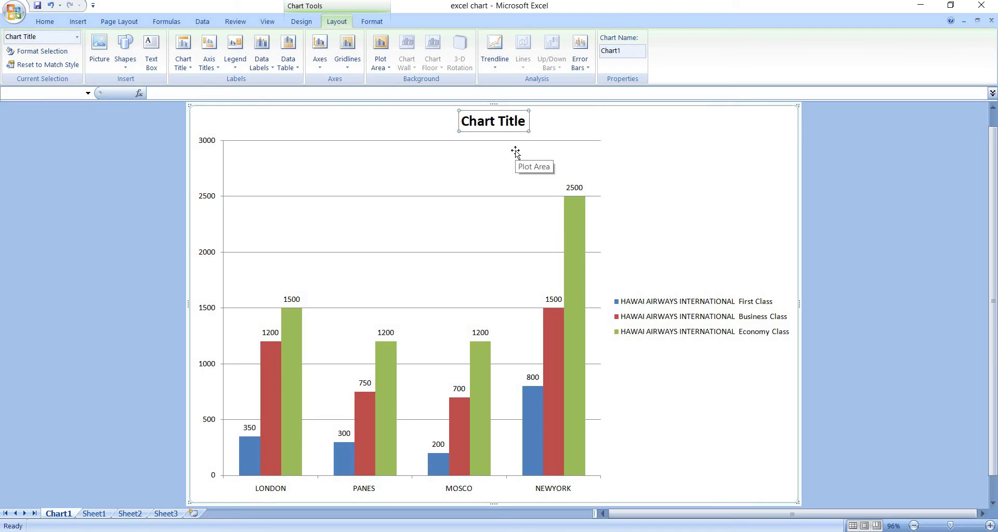
double_click(496, 123)
triple_click(497, 124)
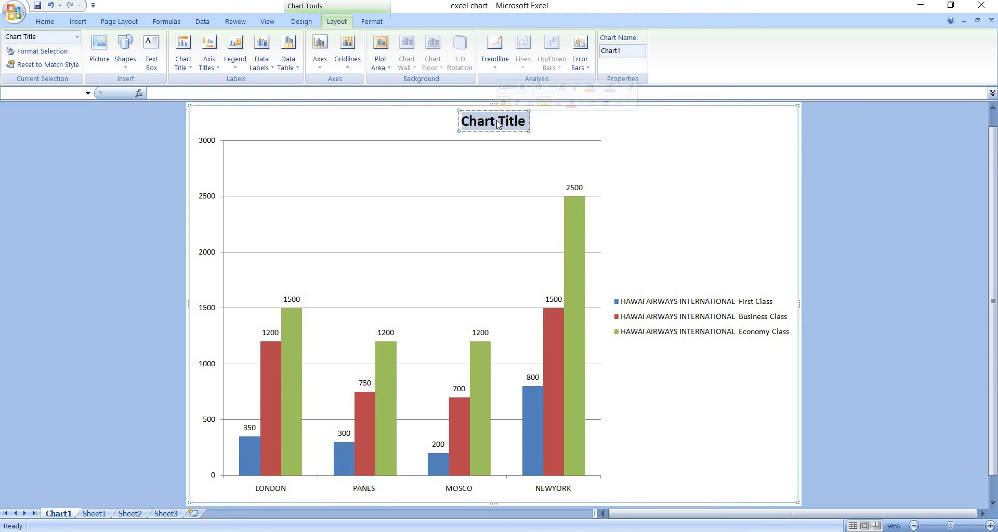
text(Ha)
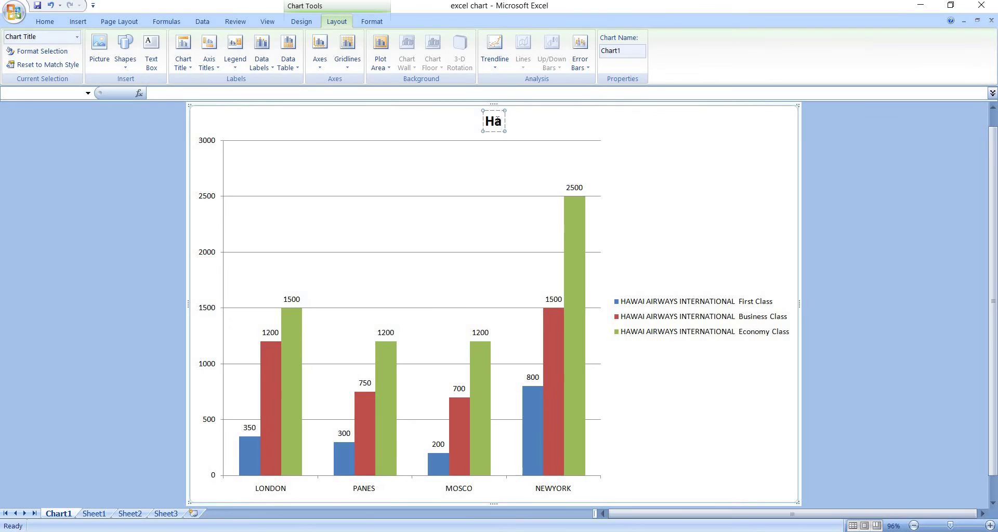
text(wai)
text( A)
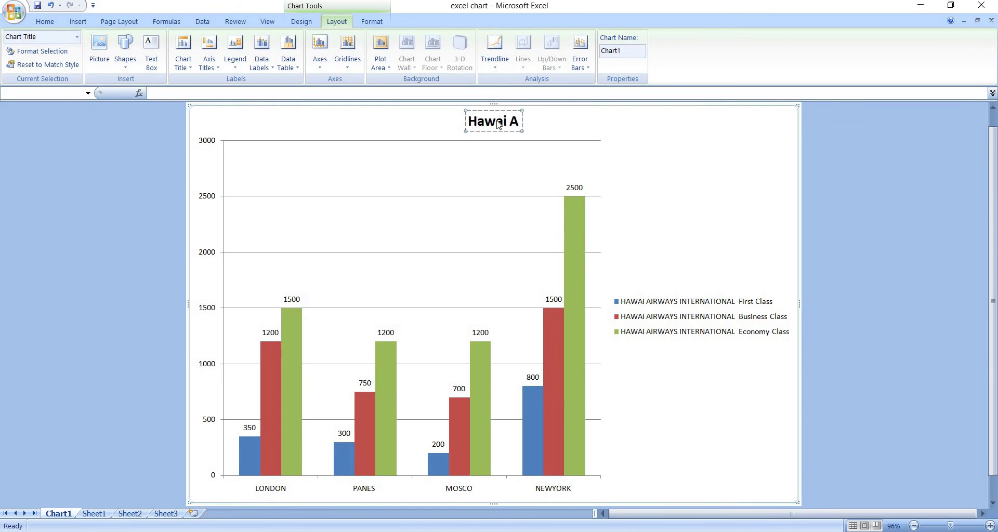
text(irways)
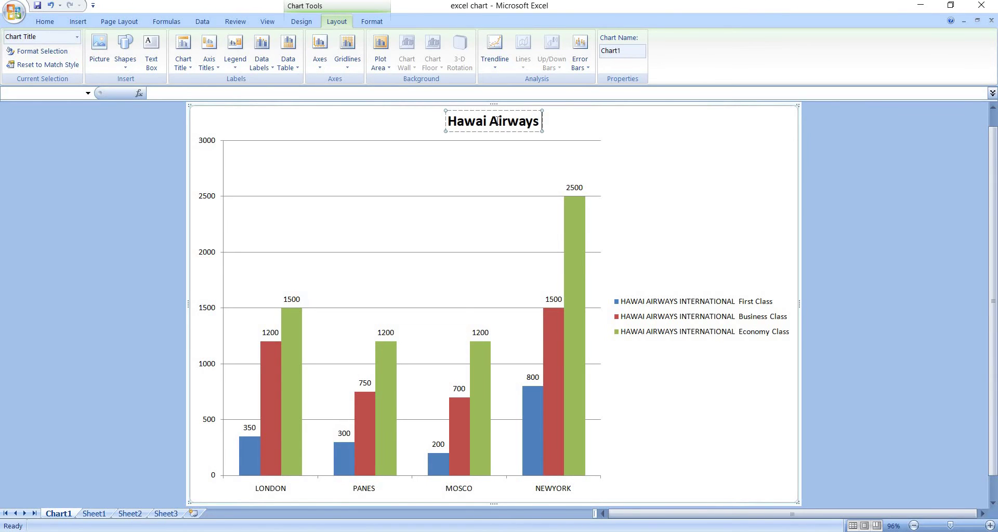
text( Inter)
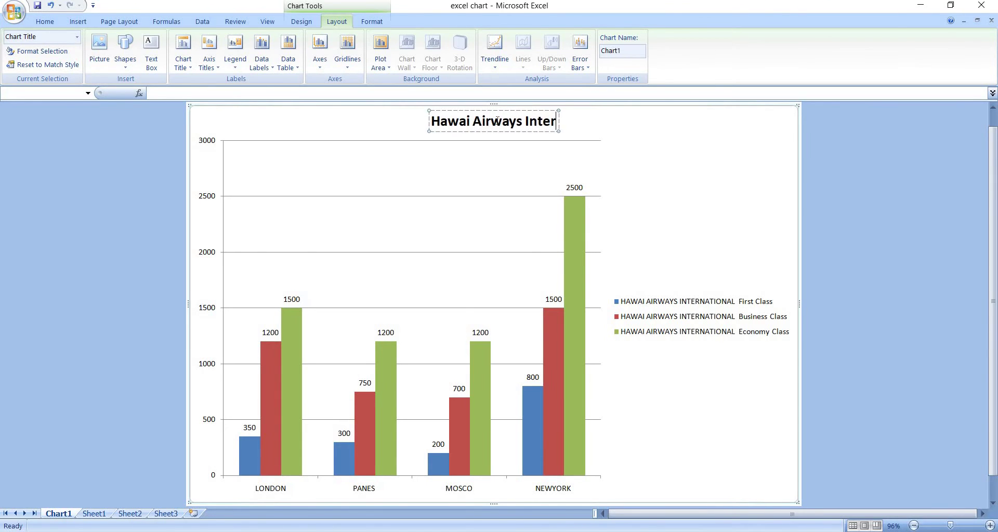
text(nat)
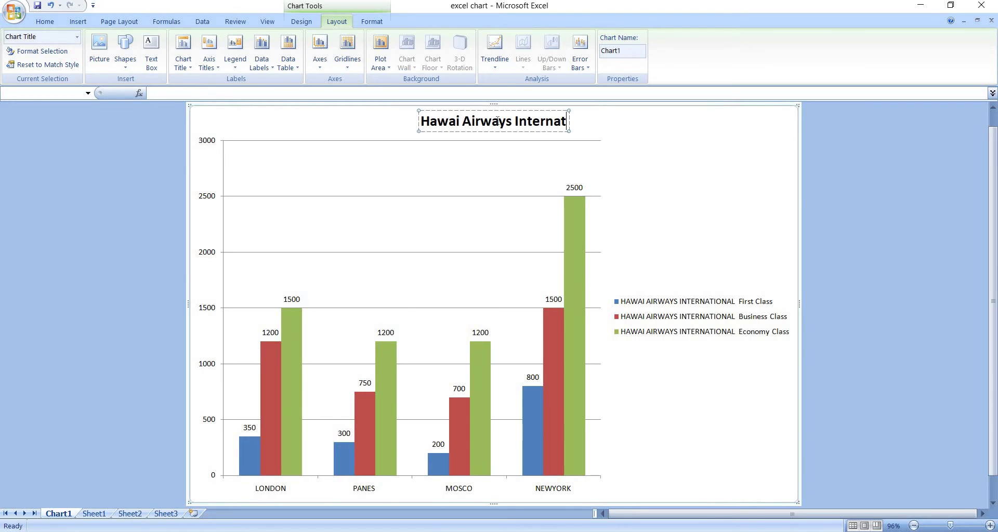
text(ional)
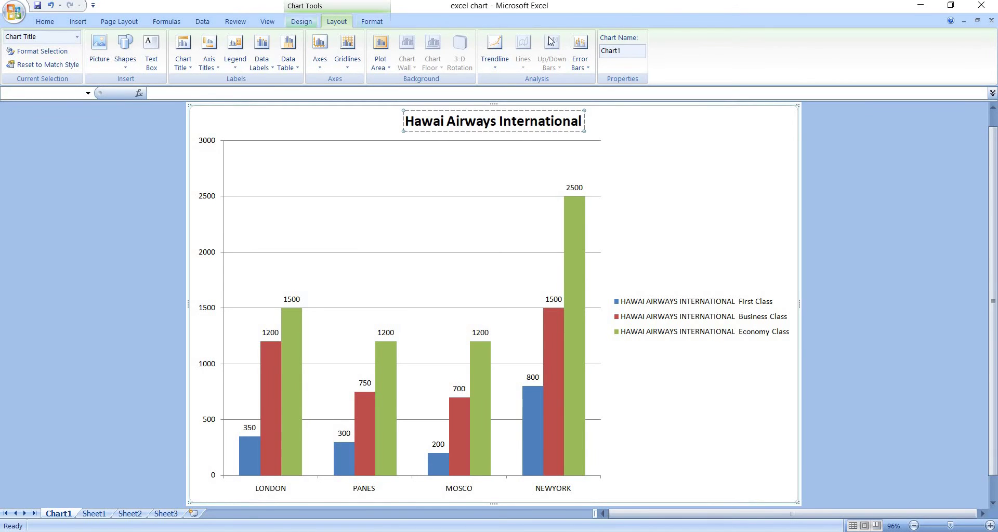
click(684, 169)
click(522, 120)
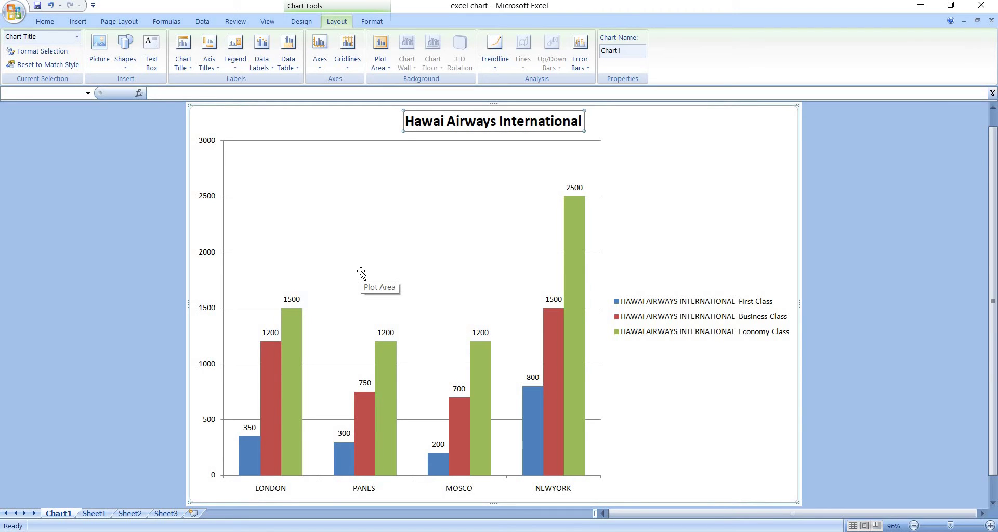
- Glance at Sheet1, then go back to the titled chart on Chart1
click(100, 516)
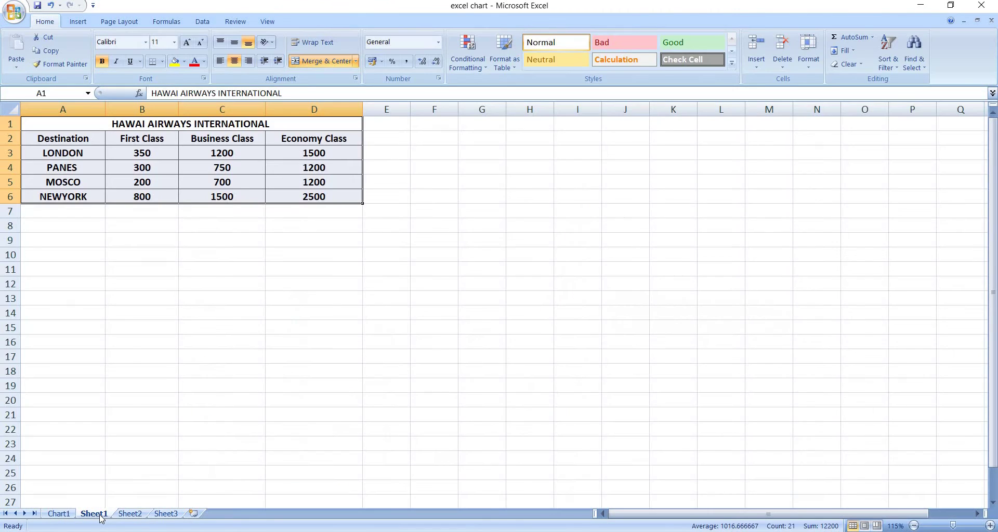
click(58, 515)
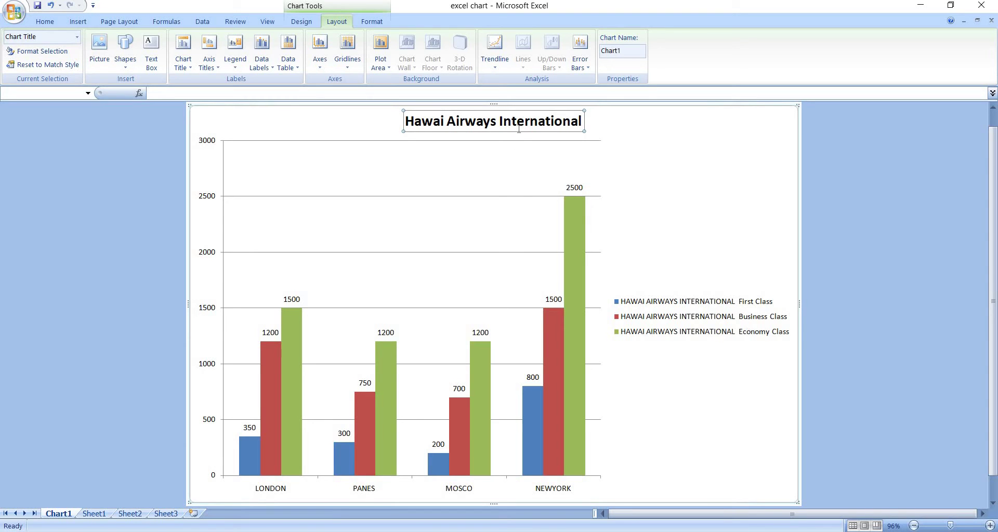
click(770, 129)
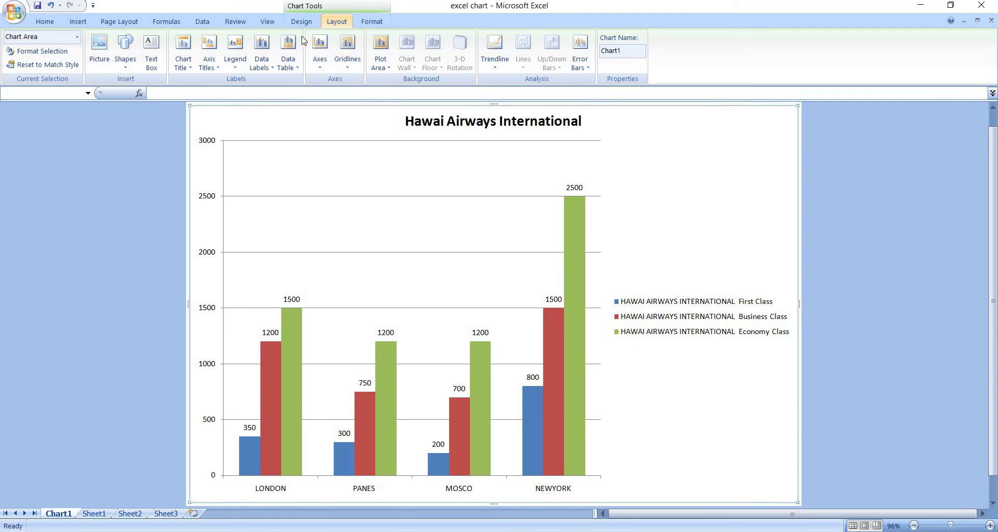
click(219, 69)
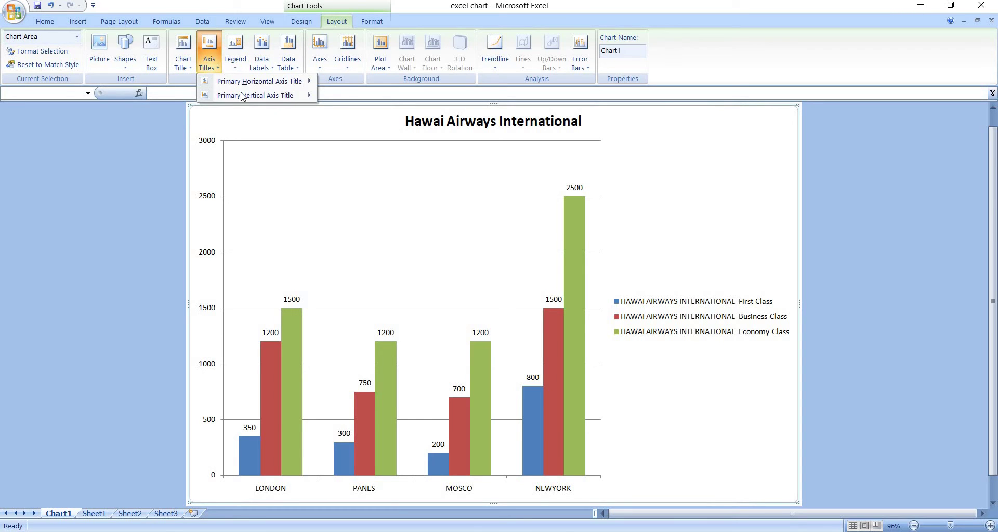
mouse_move(242, 97)
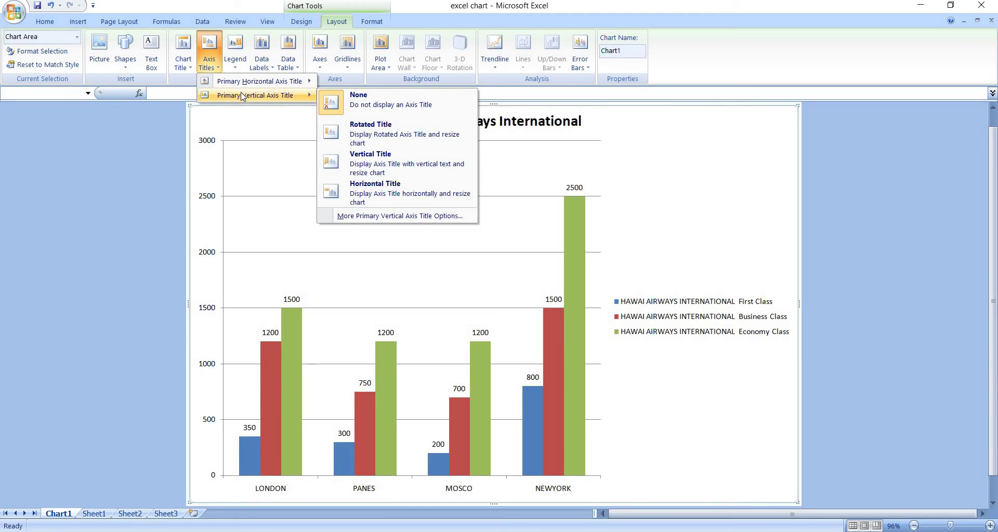
click(382, 193)
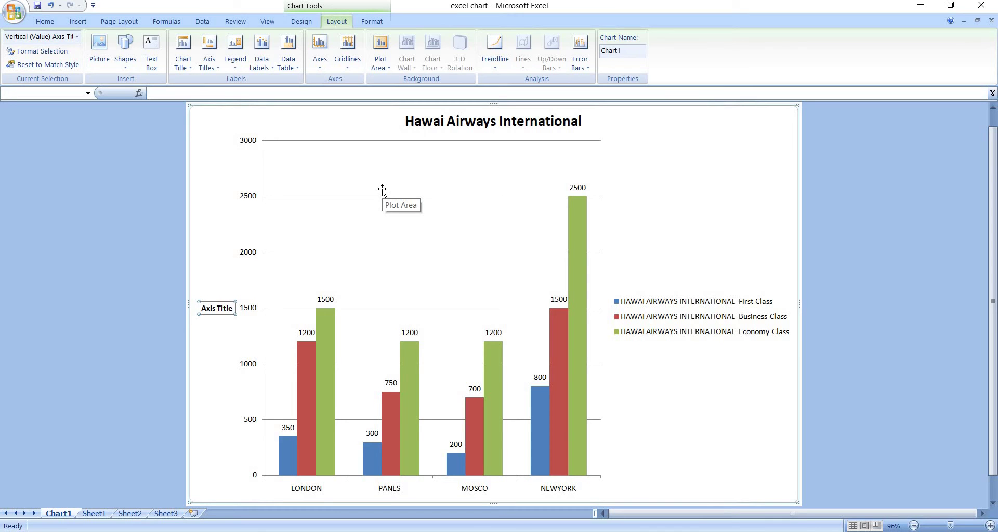
click(212, 66)
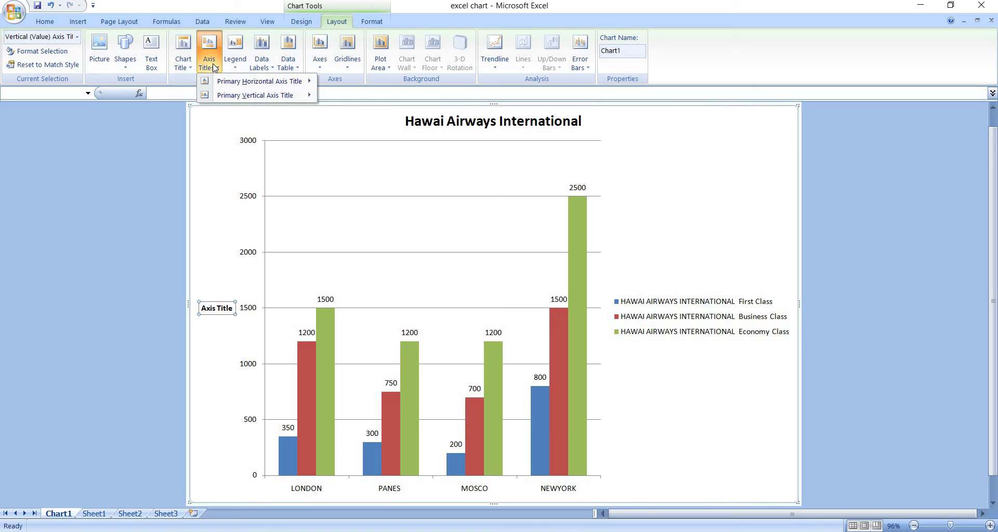
click(229, 308)
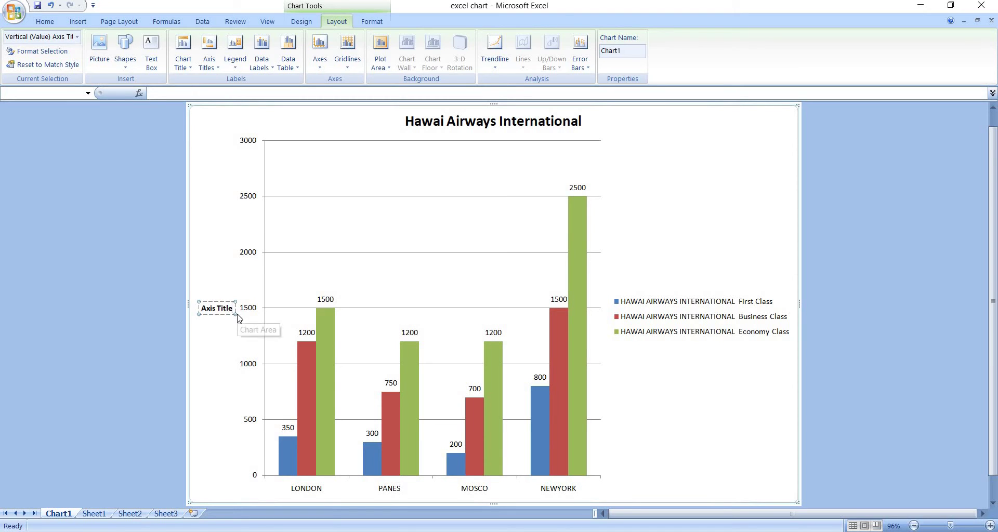
click(234, 316)
key(Delete)
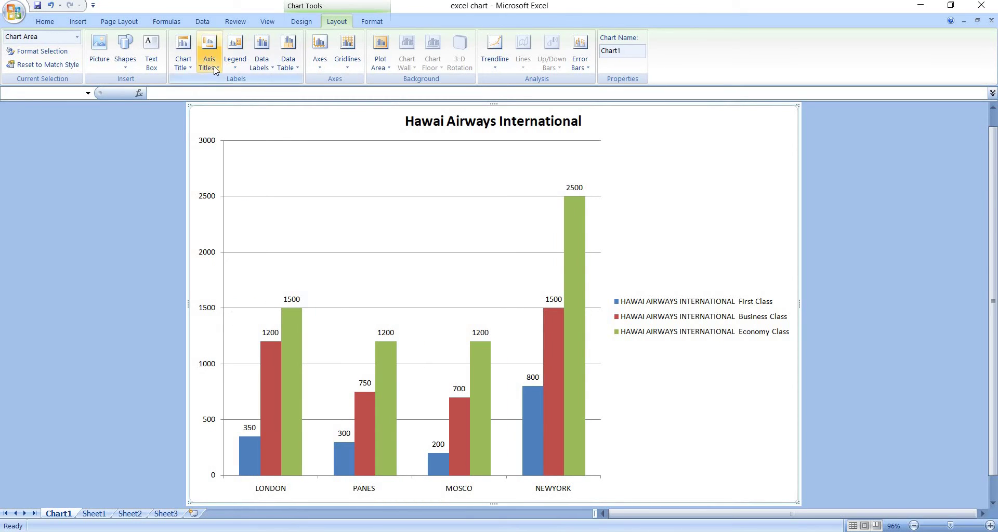
- Add a Title Below Axis for the horizontal axis reading 'x'
click(215, 70)
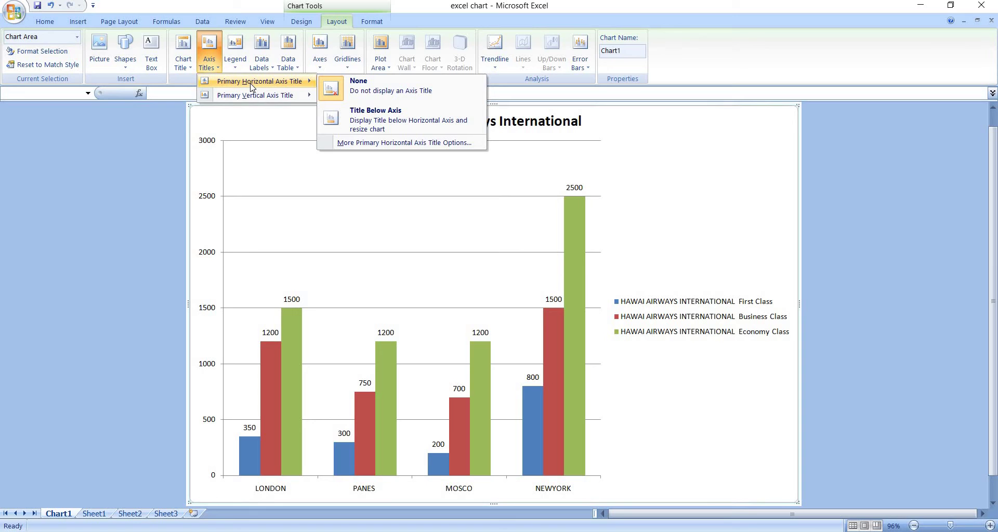
click(377, 123)
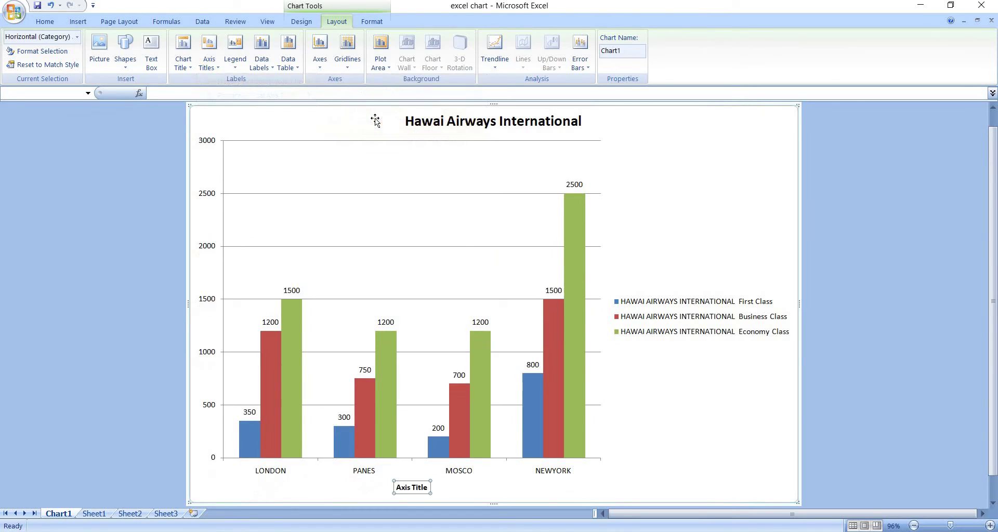
double_click(413, 488)
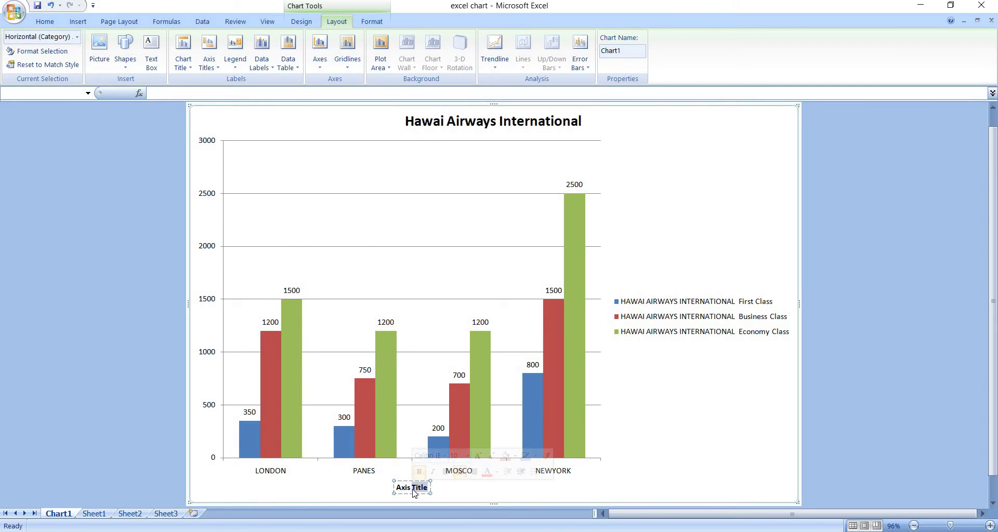
text(X)
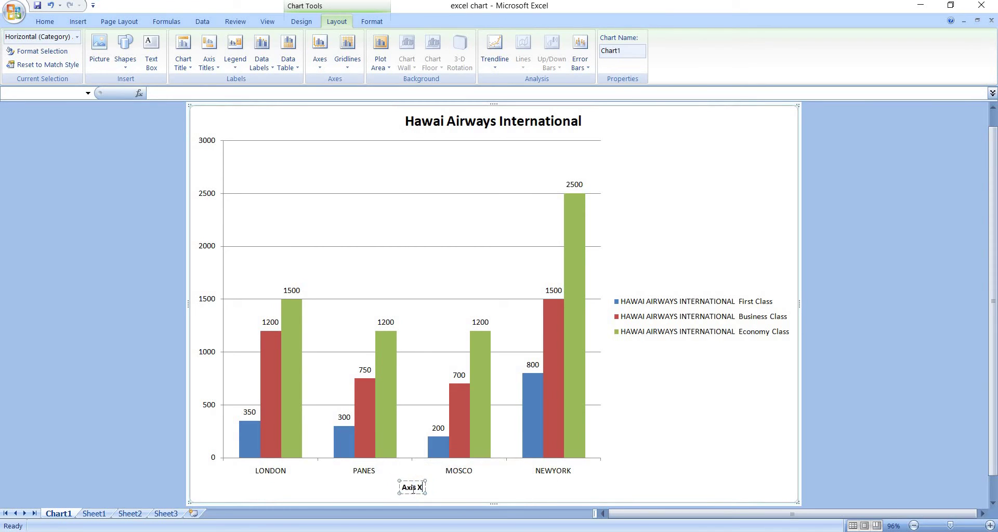
key(BackSpace)
key(BackSpace)
key(BackSpace)
text(x)
click(674, 434)
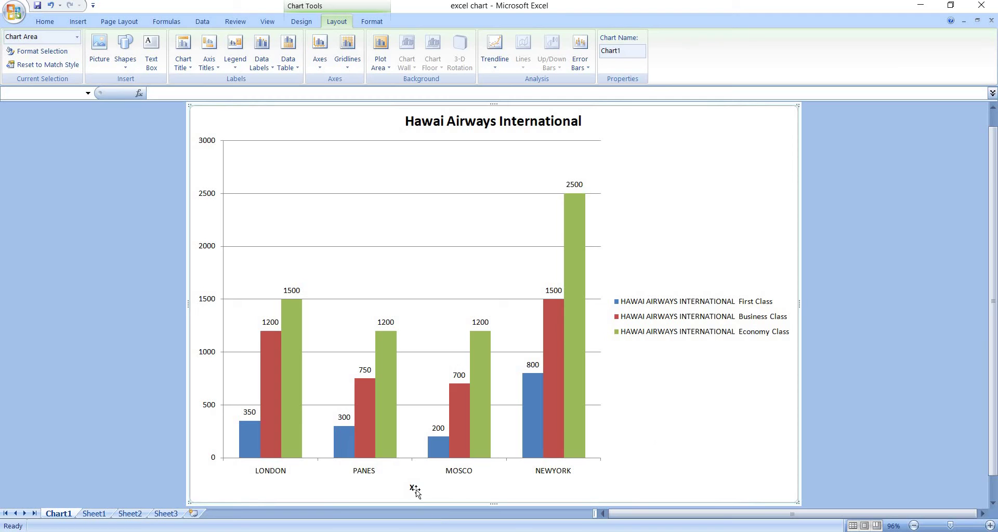
- Add a Rotated Title on the vertical axis reading 'Y'
click(210, 64)
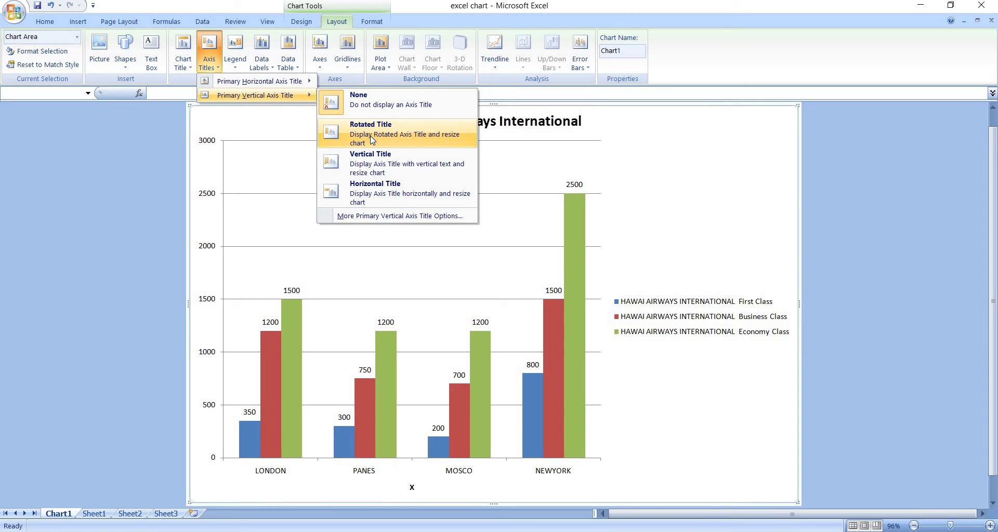
click(370, 135)
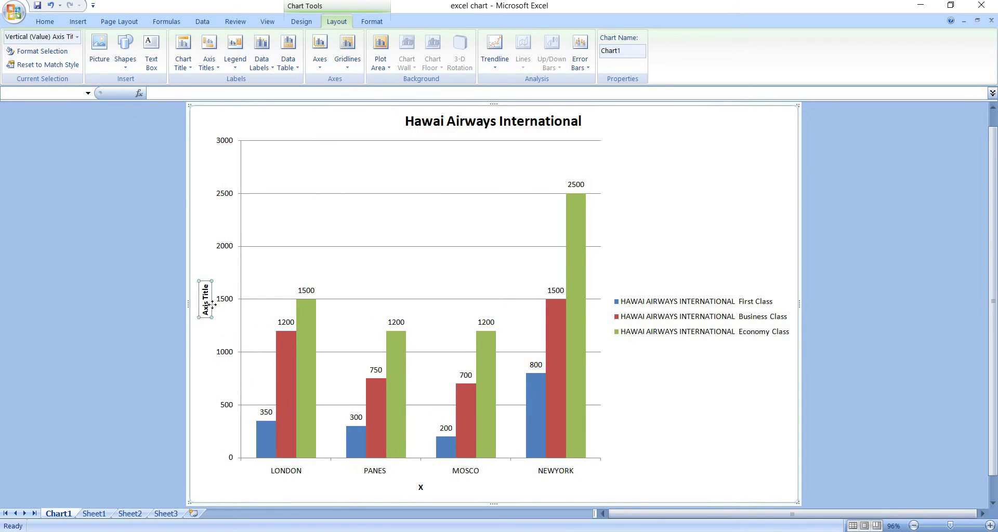
triple_click(205, 307)
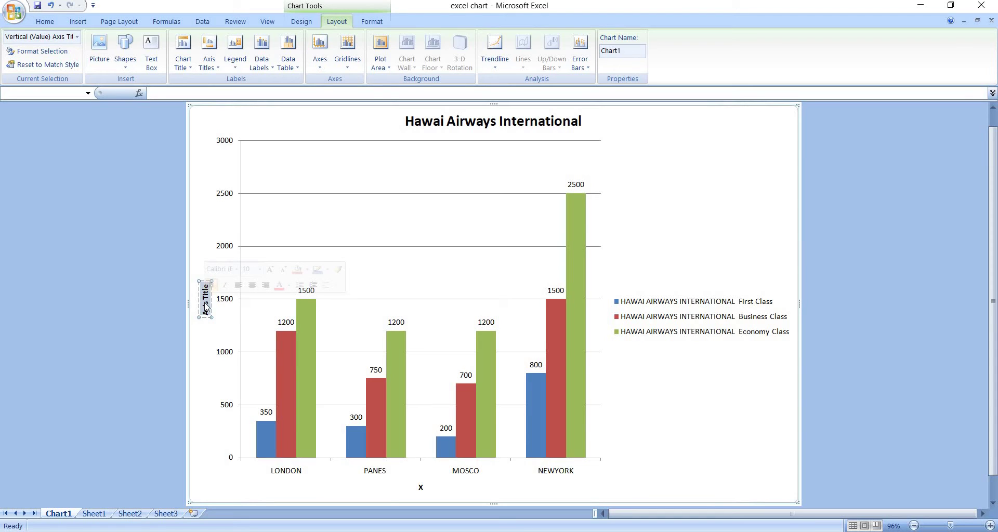
text(Y)
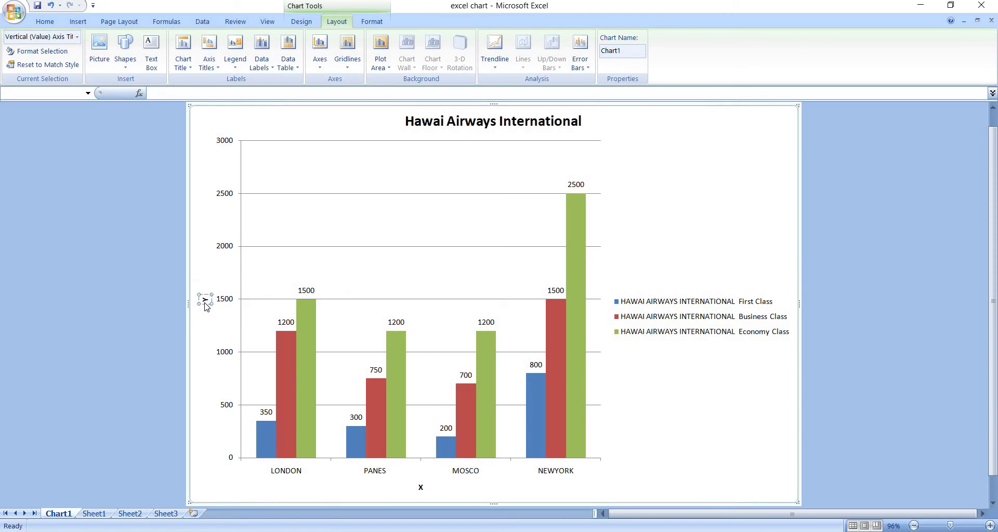
click(695, 393)
- Move the fare chart legend to the top, beneath the title, and select it
click(666, 309)
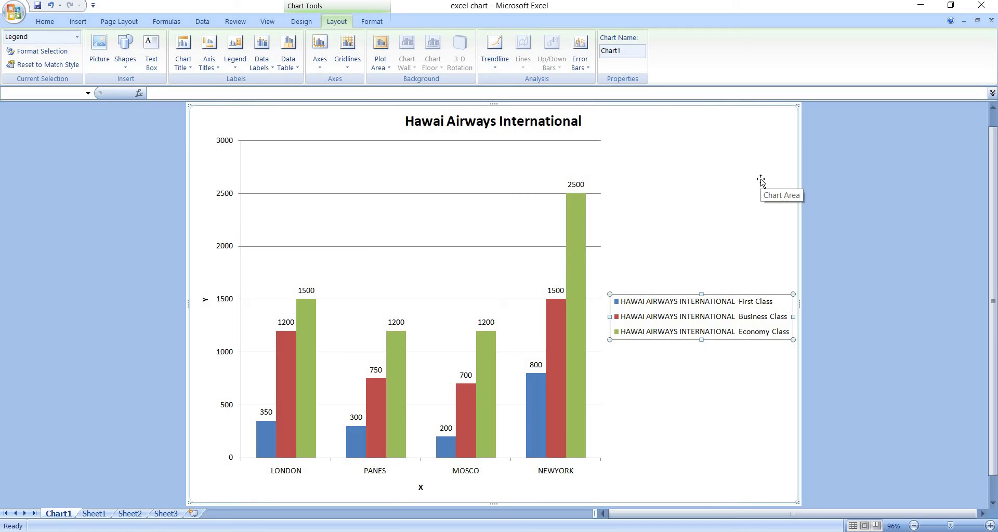
click(788, 121)
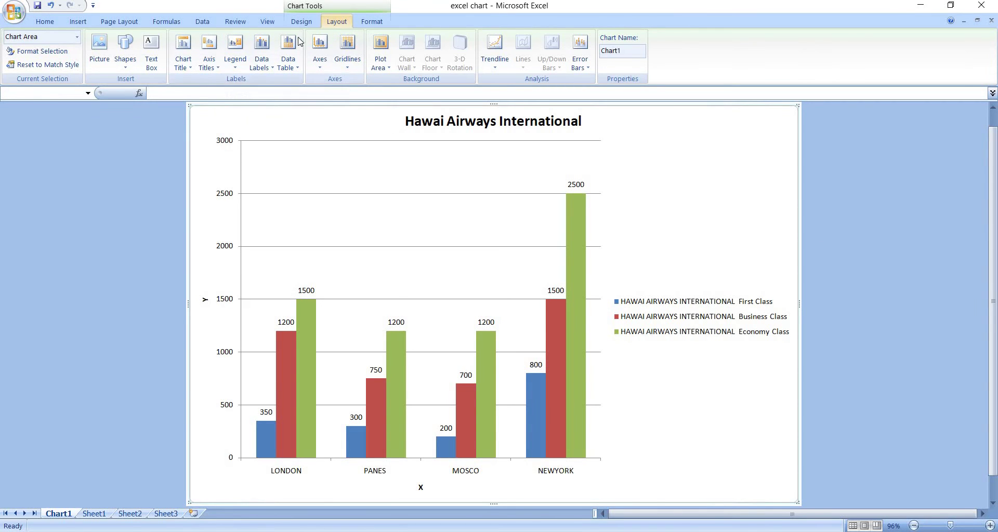
click(239, 66)
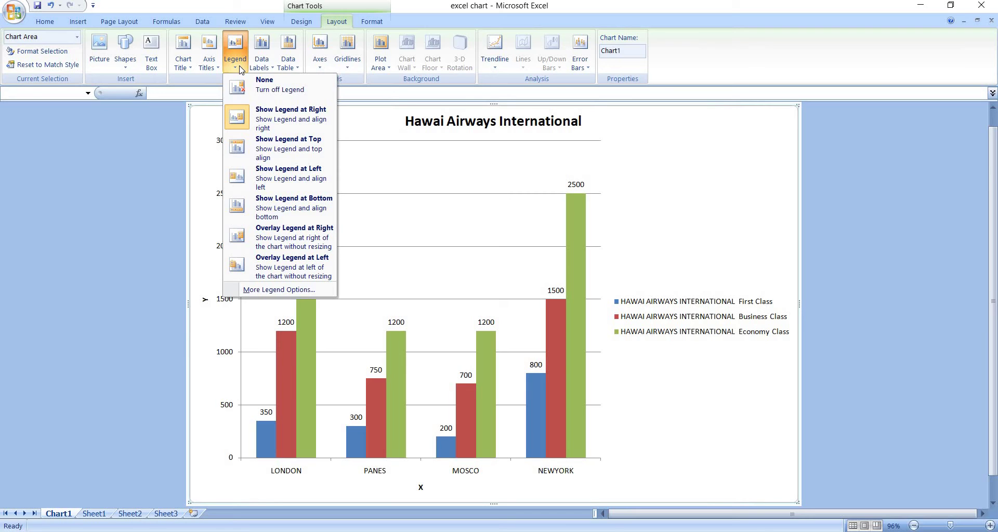
click(295, 147)
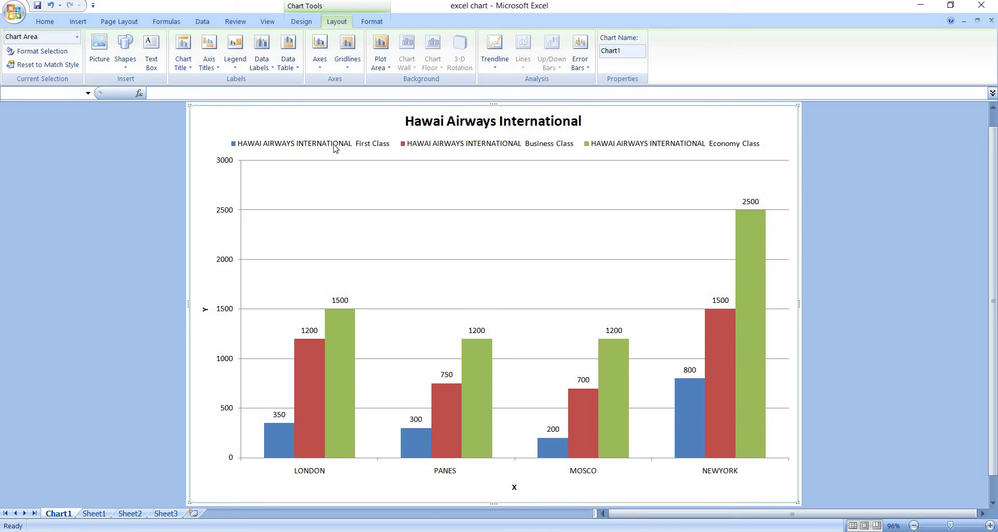
click(410, 151)
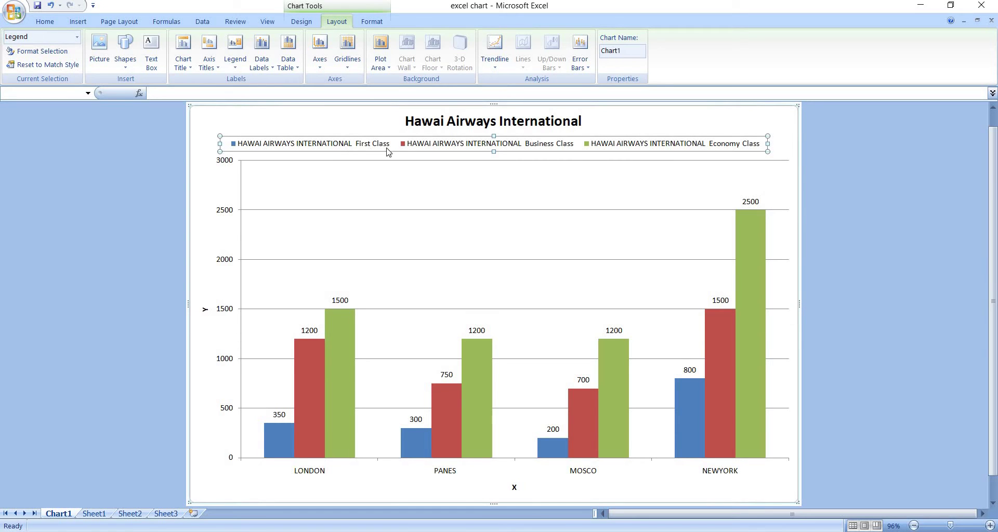
- Set the legend font to Algerian and stretch the legend across the chart beneath the title
click(45, 24)
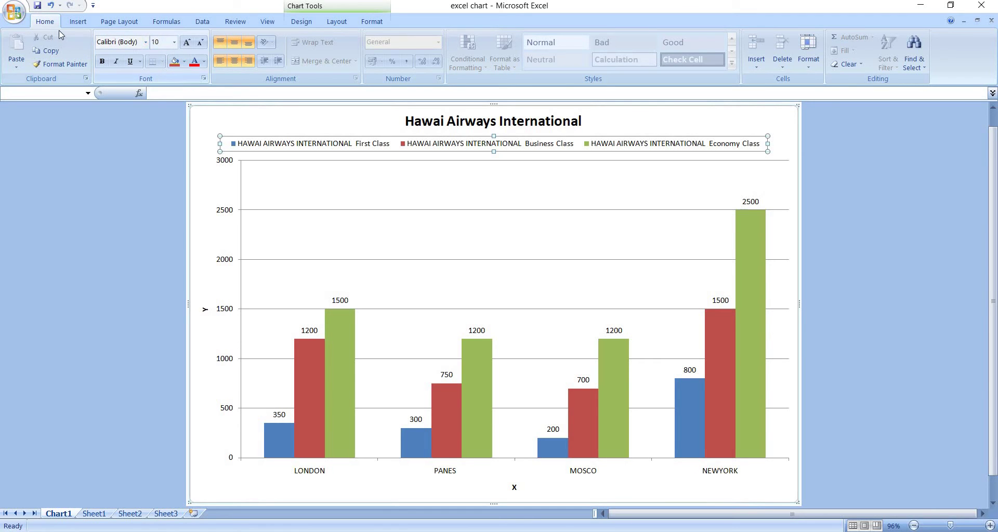
click(145, 43)
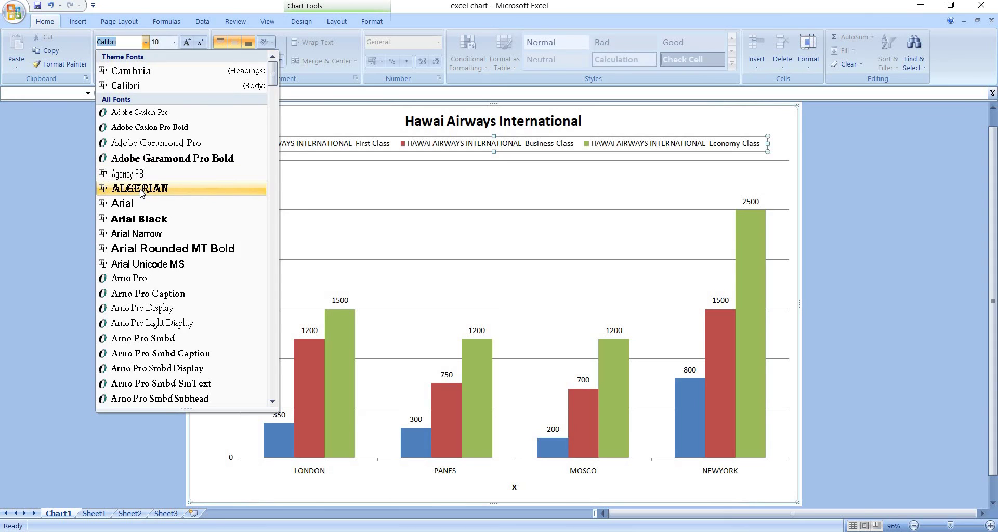
click(141, 188)
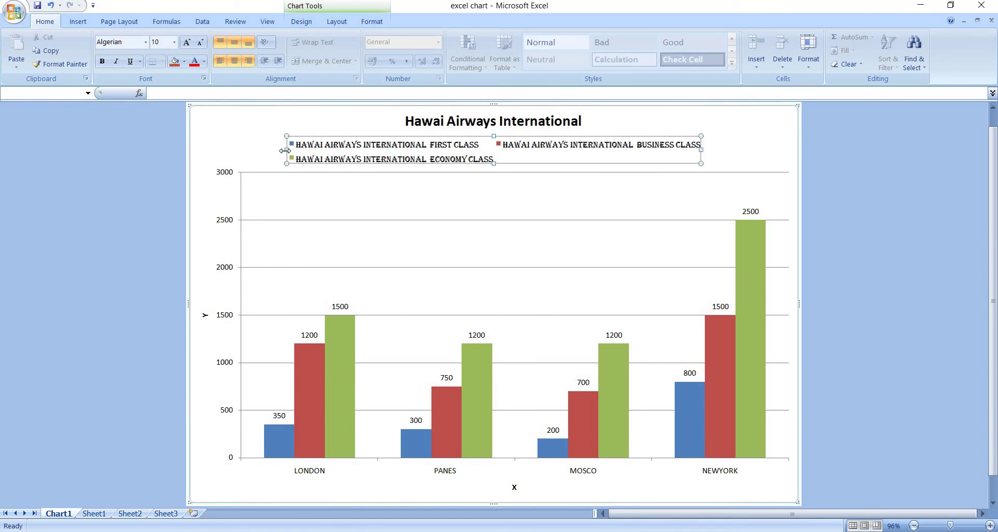
drag(285, 151, 230, 157)
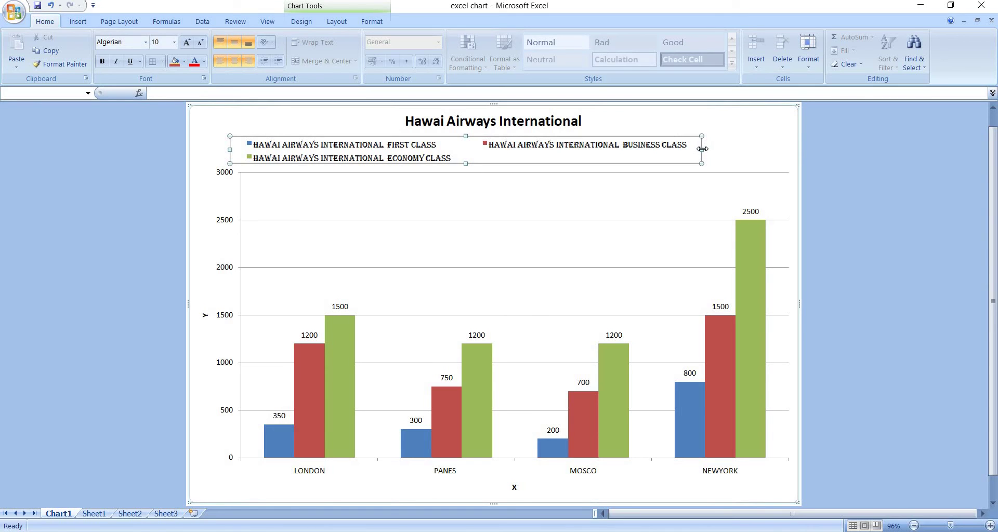
drag(702, 149, 788, 150)
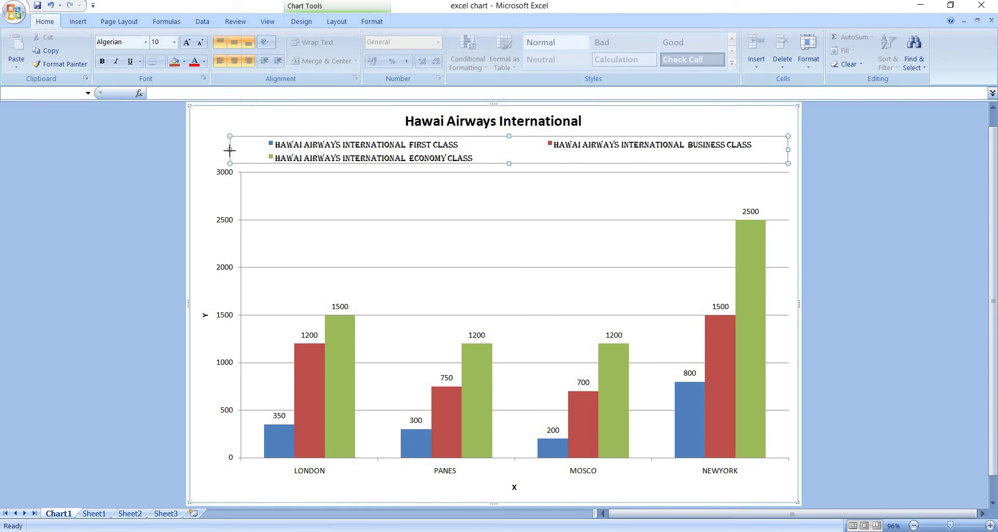
drag(230, 150, 253, 155)
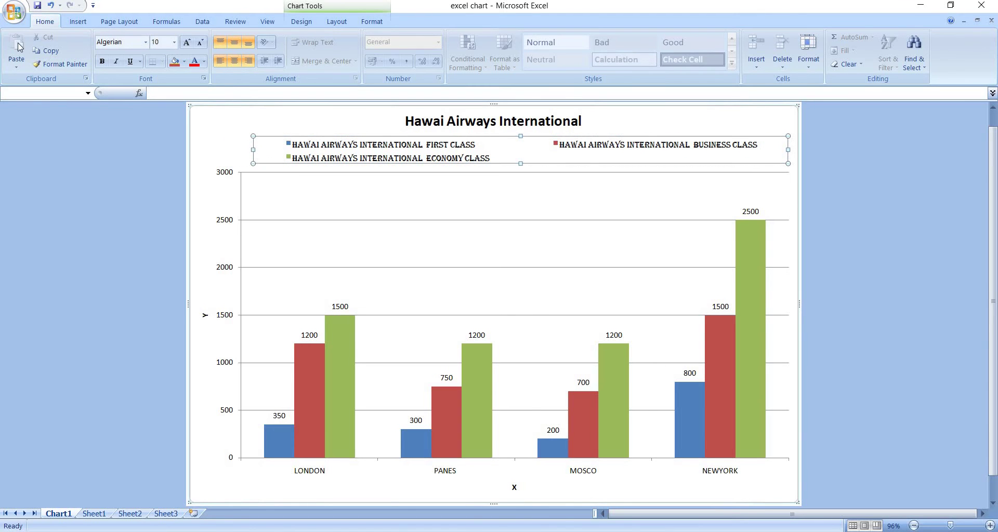
- Try Adobe Caslon Pro and Agency FB on the legend, then revert to Algerian at size 10
click(146, 42)
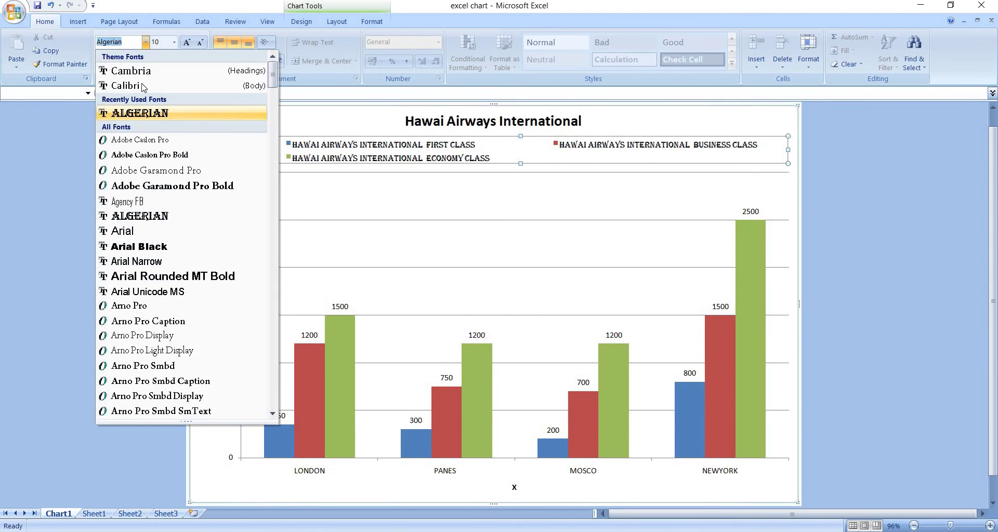
click(138, 156)
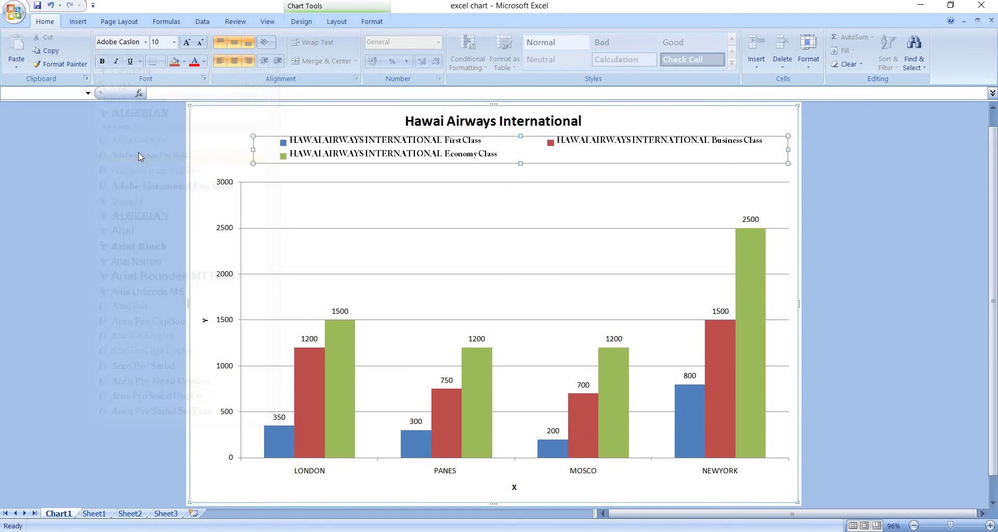
click(145, 42)
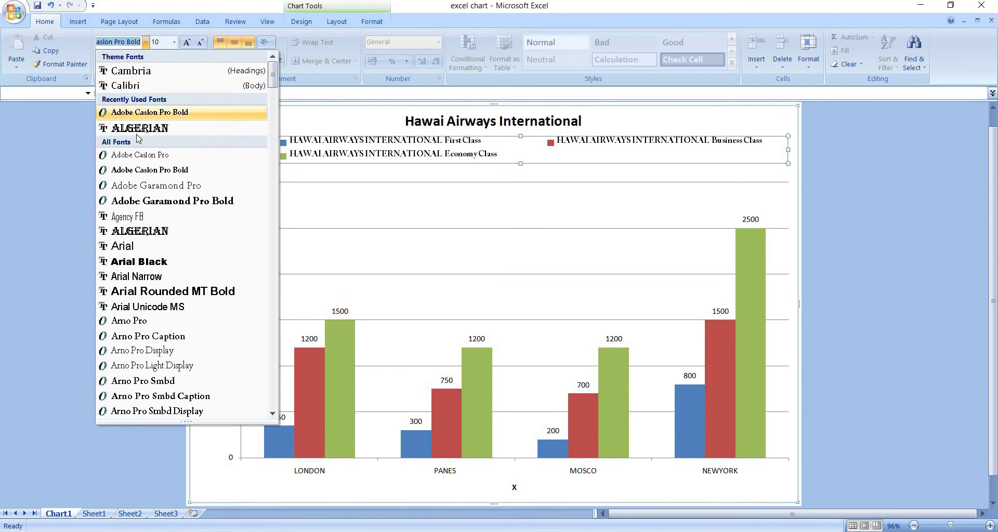
click(140, 217)
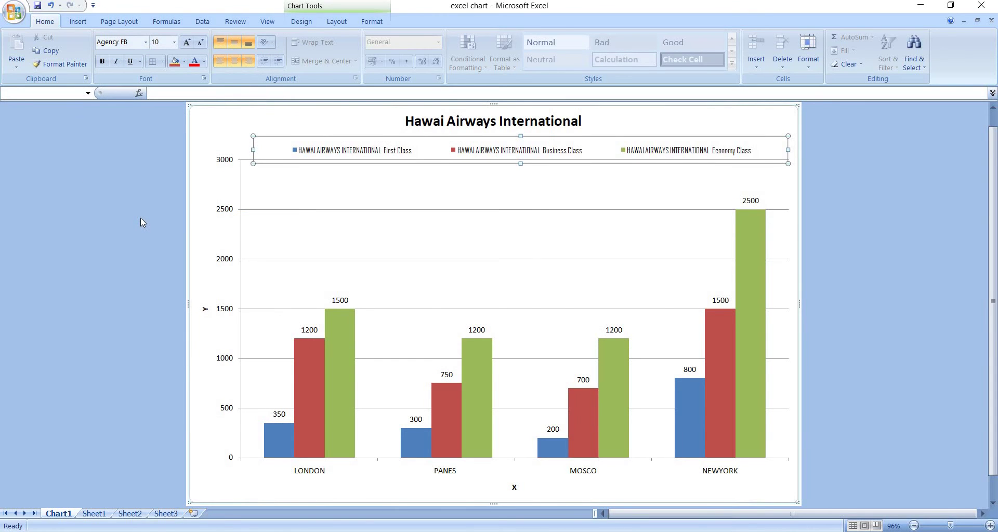
click(146, 42)
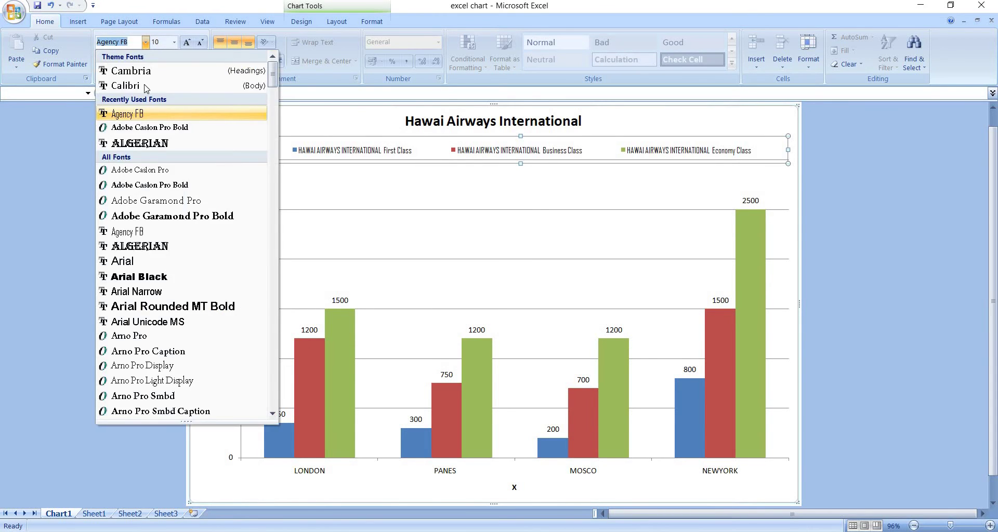
click(140, 143)
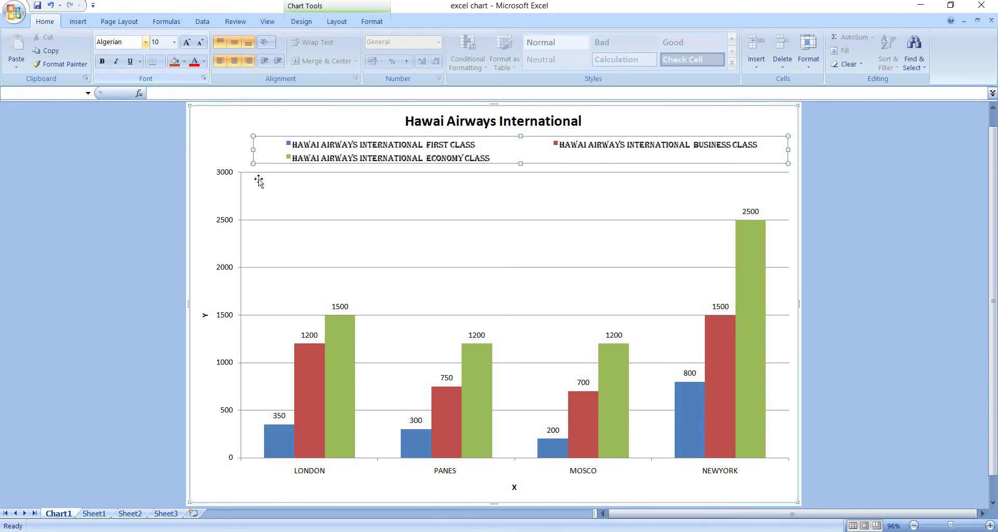
click(306, 150)
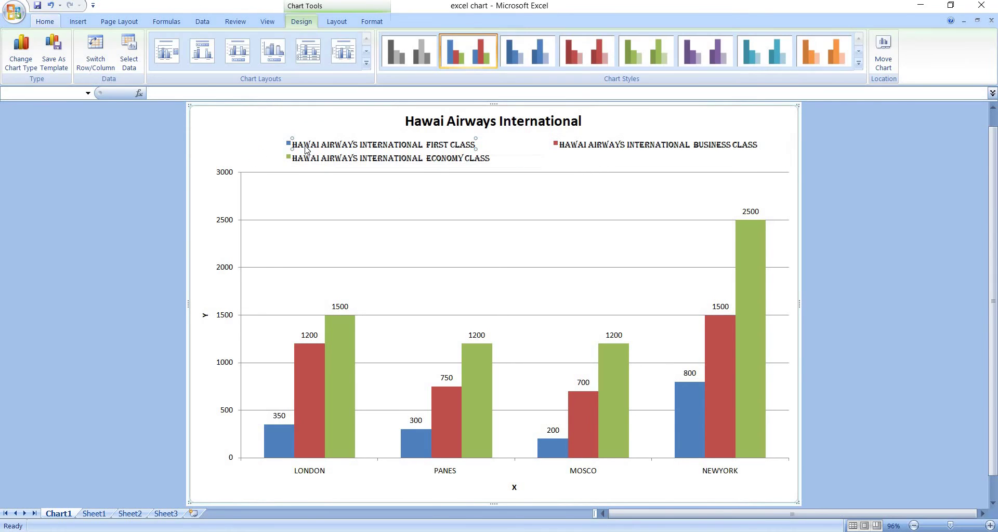
click(545, 160)
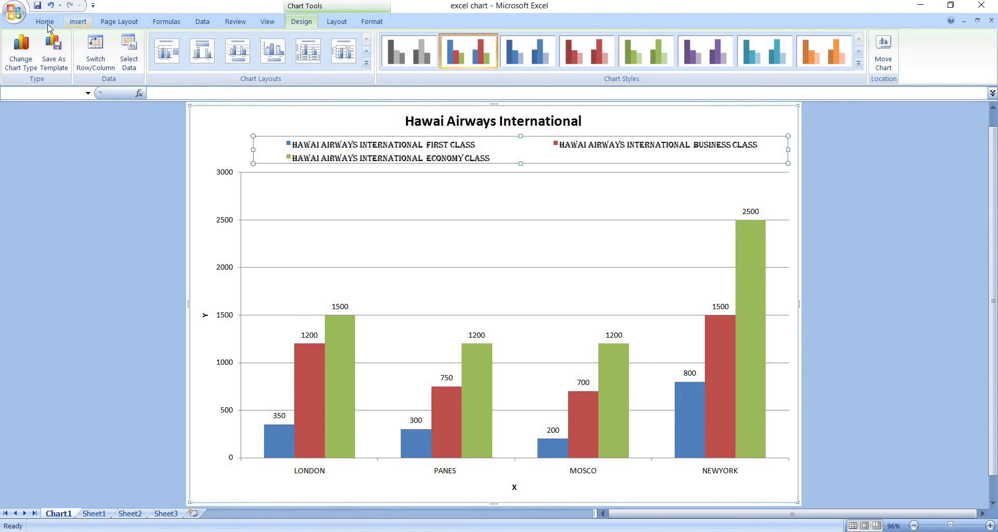
click(45, 21)
click(161, 44)
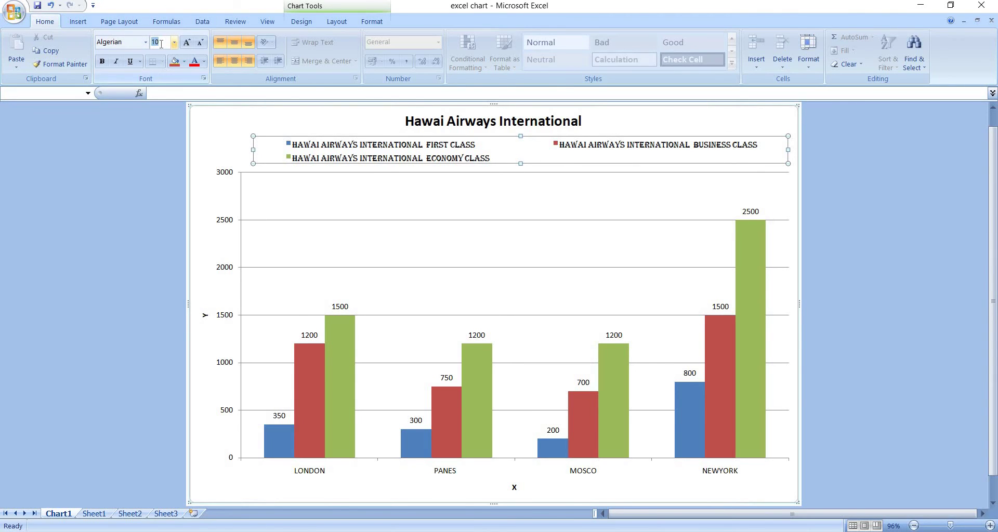
- Reduce the legend font size to 8 so First, Business and Economy Class fit on one line
text(8)
key(Return)
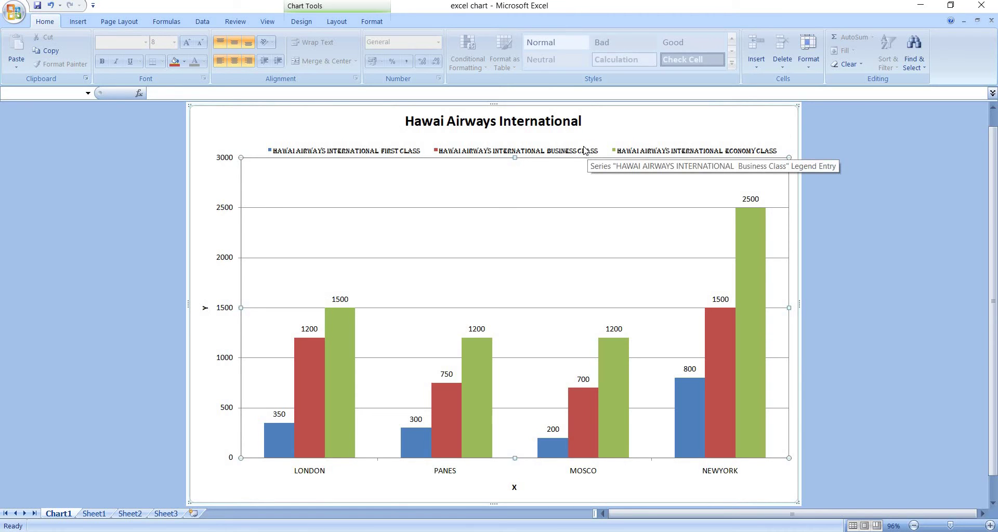
click(337, 23)
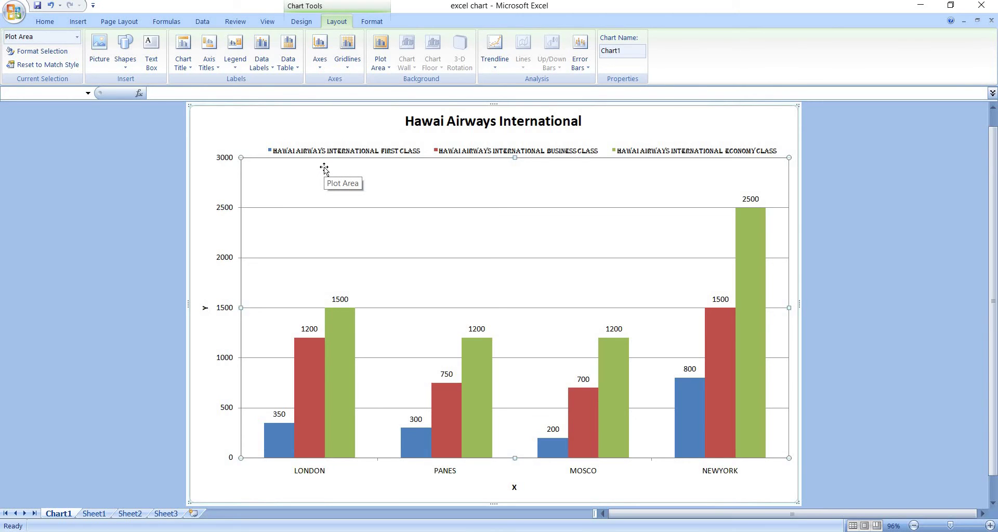
click(95, 514)
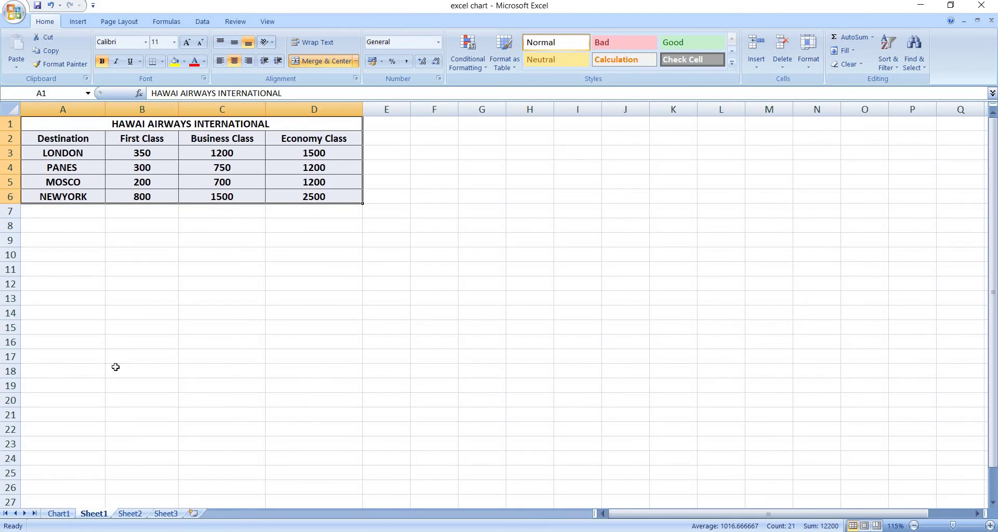
click(58, 514)
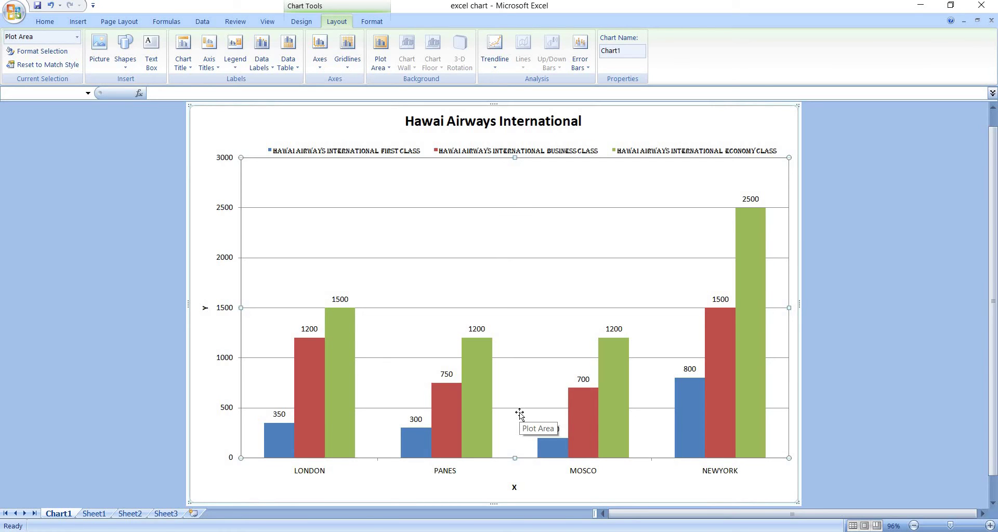
click(781, 119)
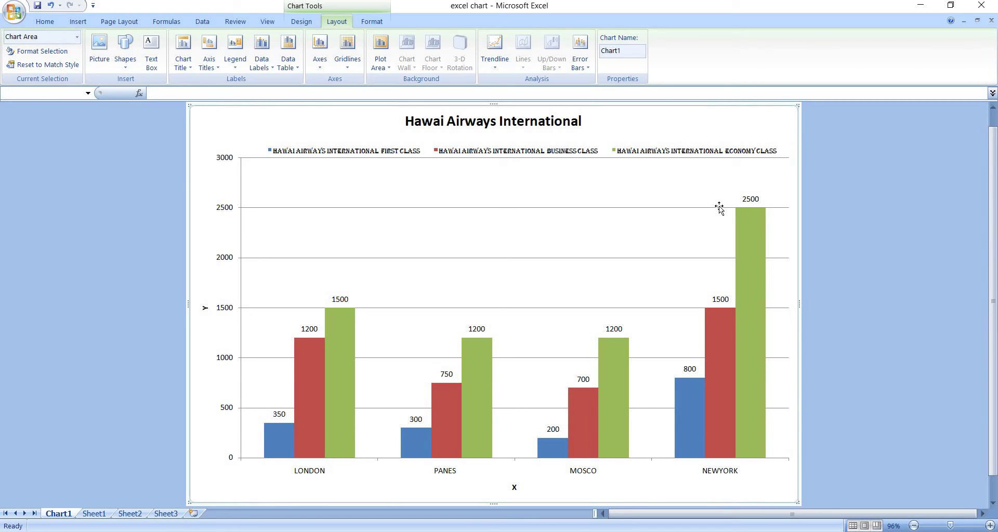
click(720, 208)
click(787, 122)
- Add a data table without legend keys beneath the fare columns
click(297, 71)
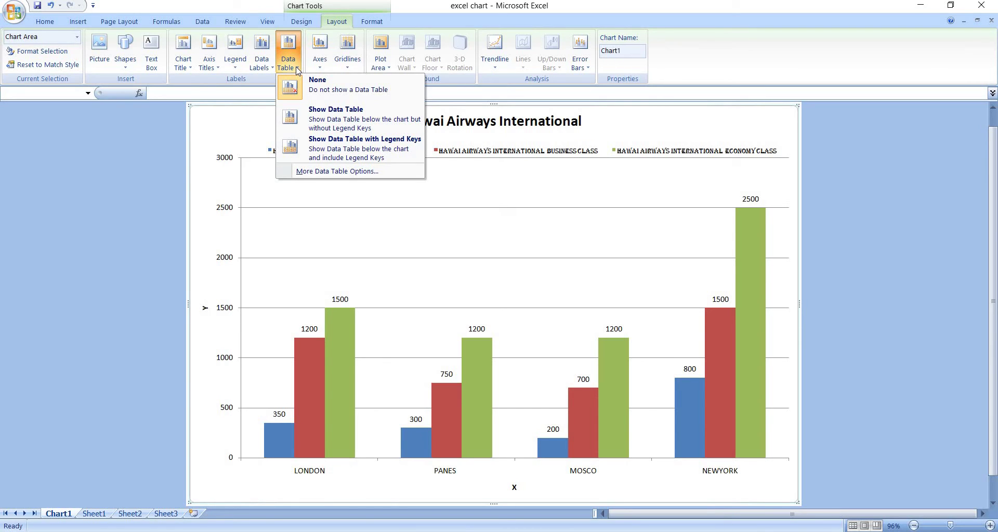
click(354, 126)
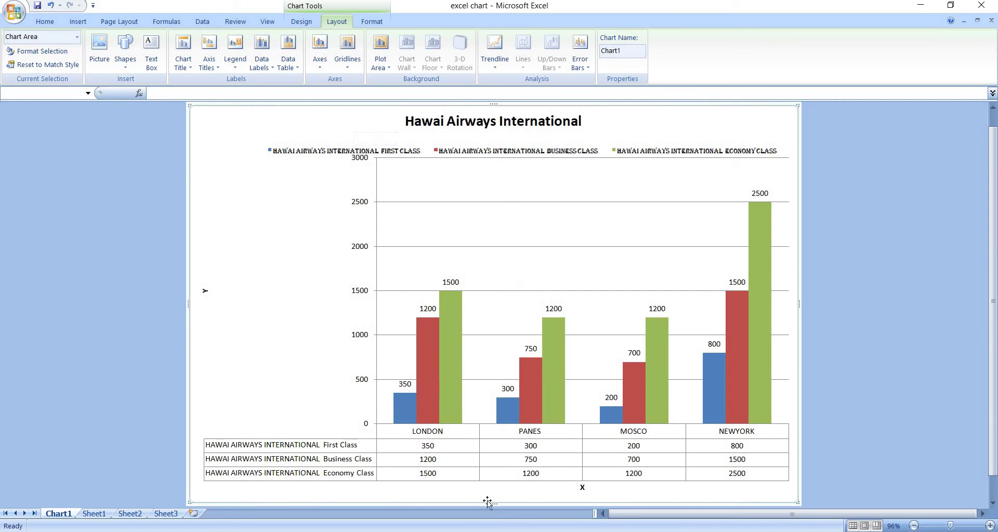
click(93, 514)
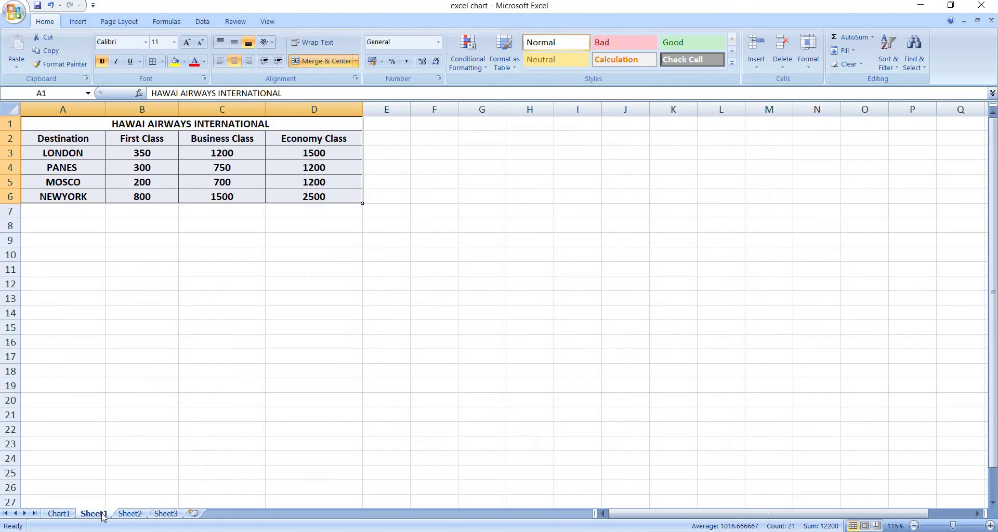
click(58, 513)
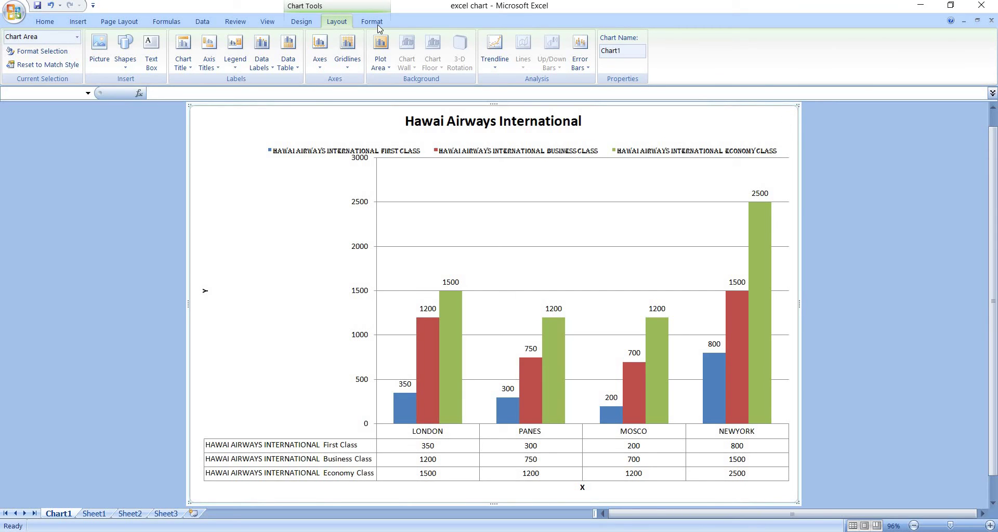
- Switch Row/Column so fares group by First, Business and Economy Class with a city legend
click(302, 21)
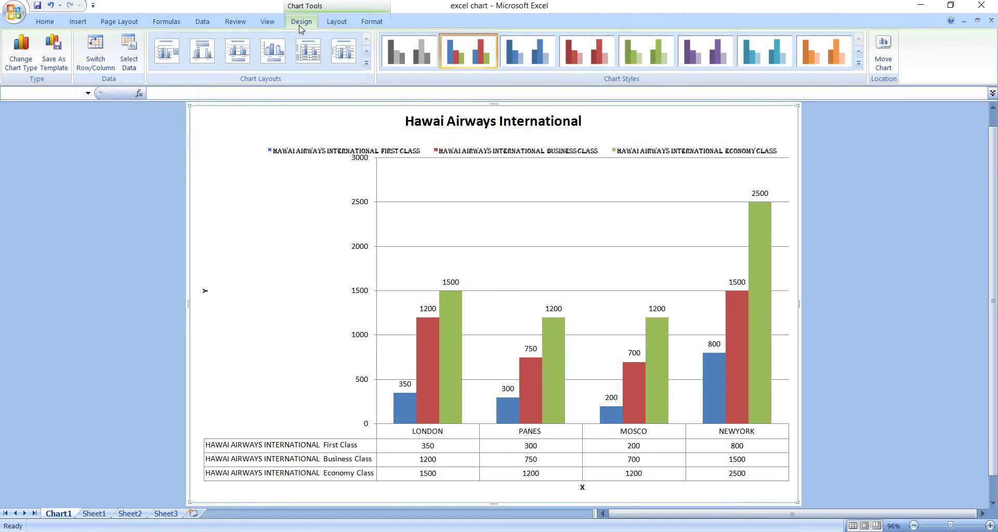
click(105, 60)
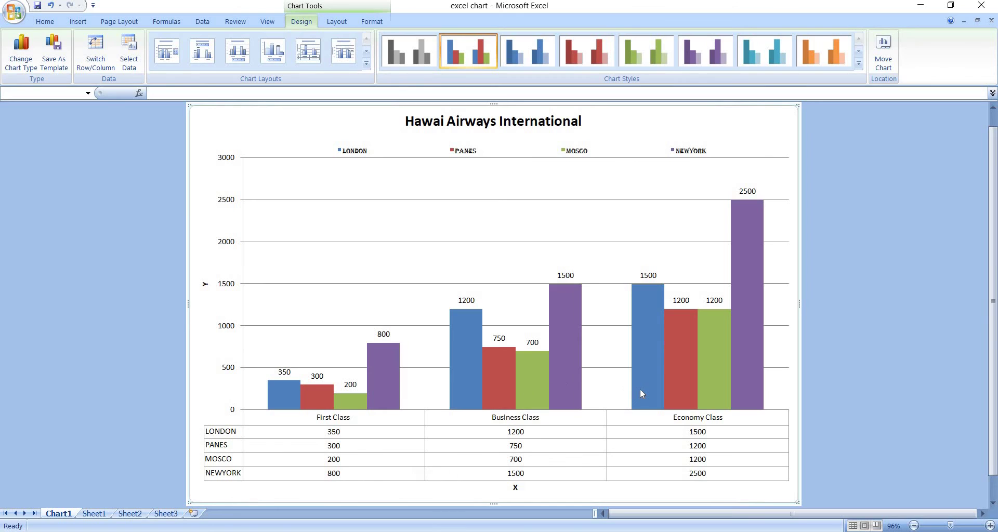
mouse_move(640, 390)
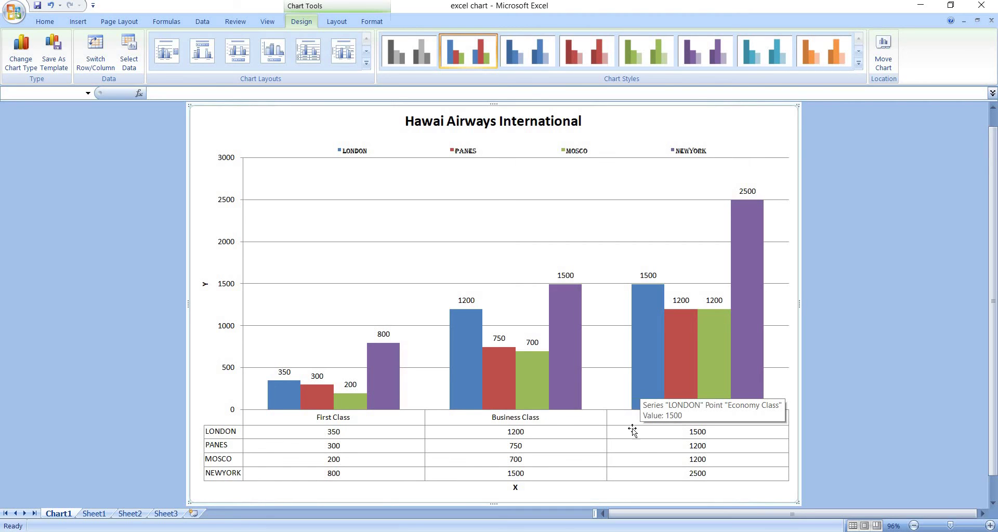
click(373, 149)
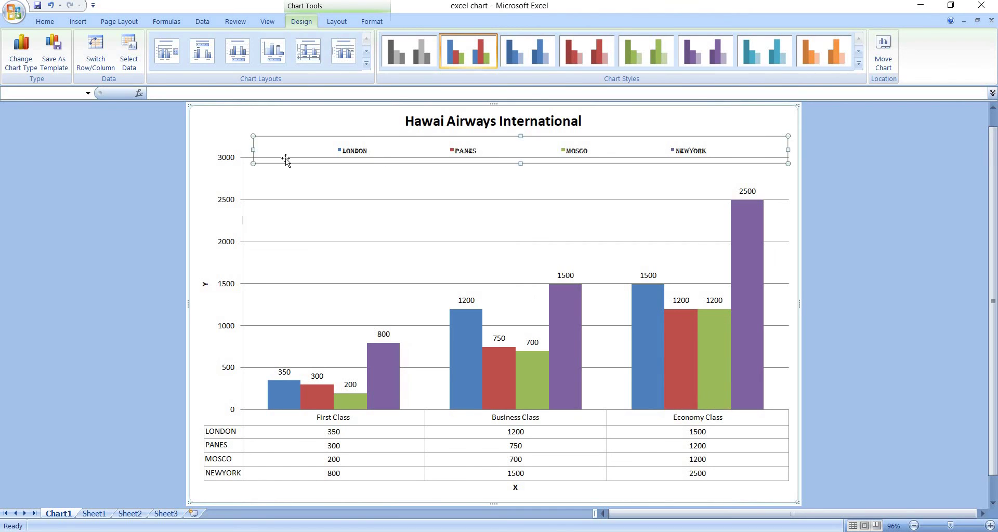
click(47, 22)
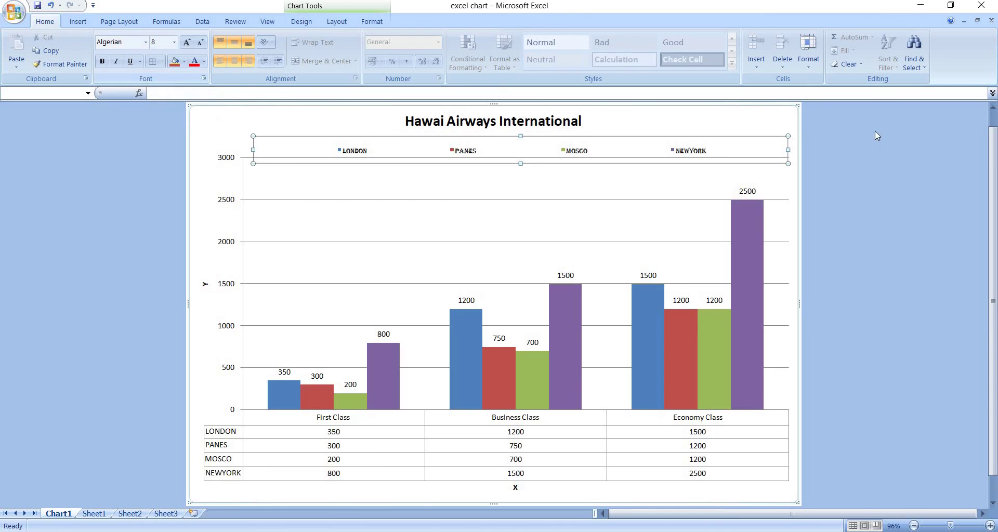
click(787, 118)
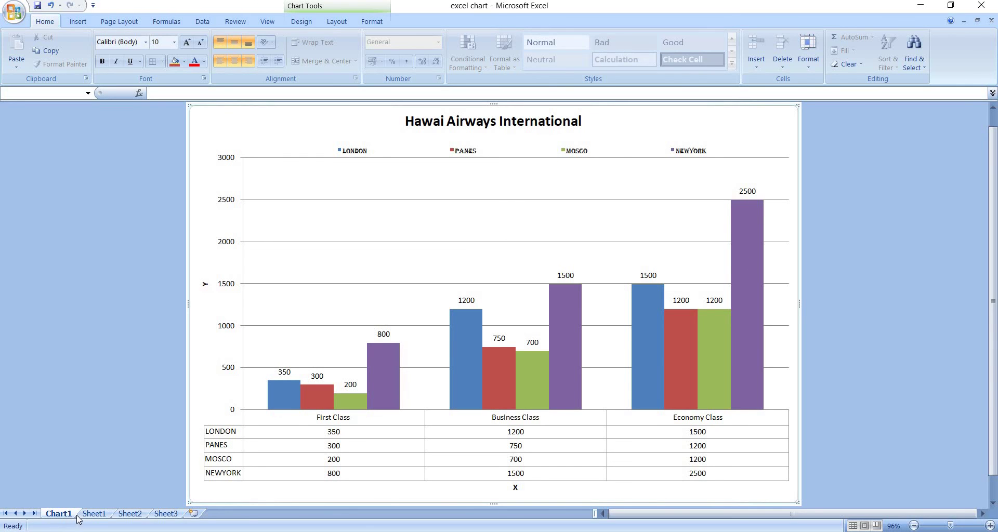
- Return to Sheet1 and select the fare table A2:D6 from the Destination header down
click(92, 514)
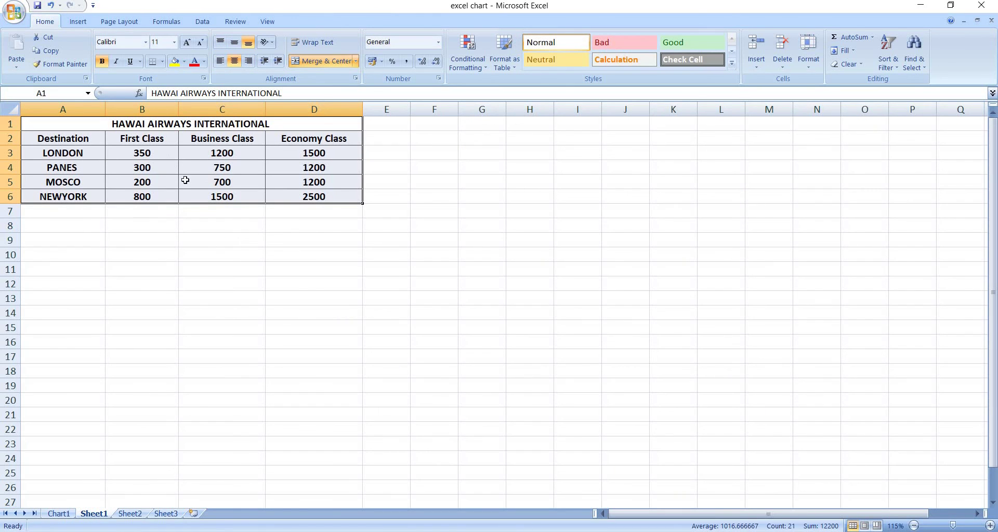
click(61, 513)
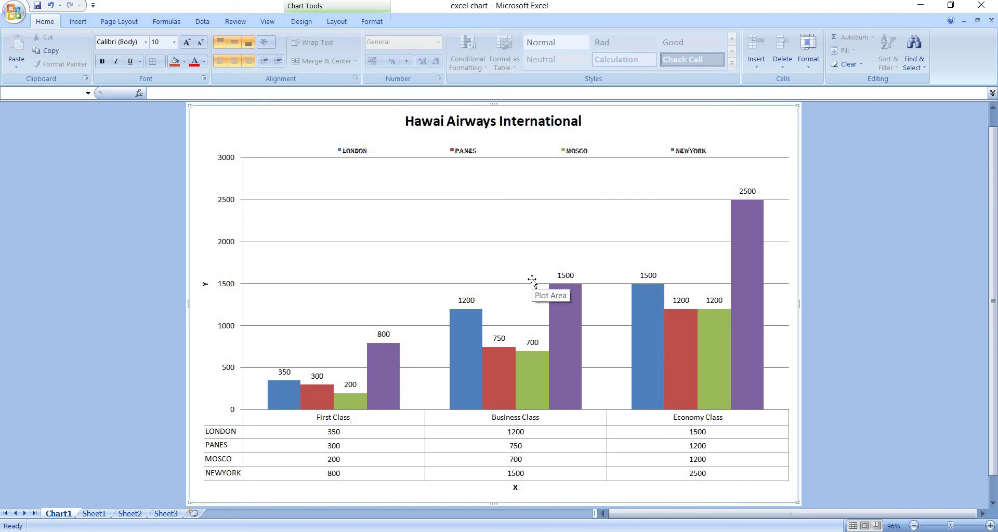
click(95, 514)
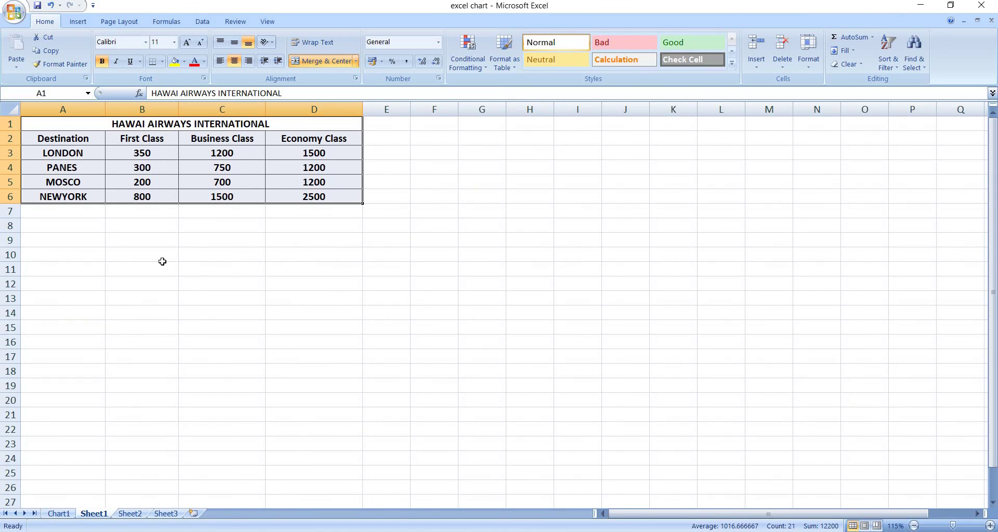
mouse_move(96, 140)
mouse_down()
mouse_move(240, 195)
mouse_move(326, 194)
mouse_up()
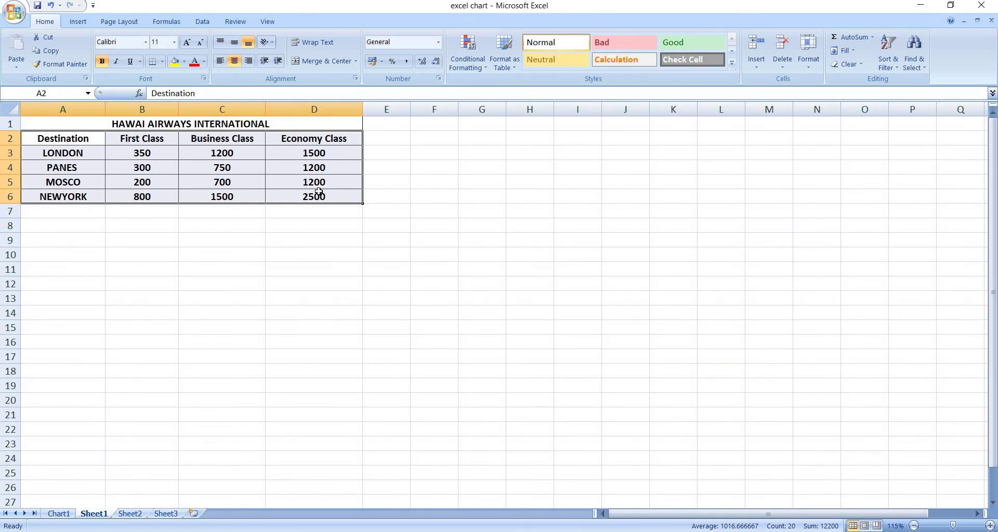
- Browse the Insert, Page Layout, Formulas and Home ribbons, then show the Data sort tools
click(78, 26)
click(139, 24)
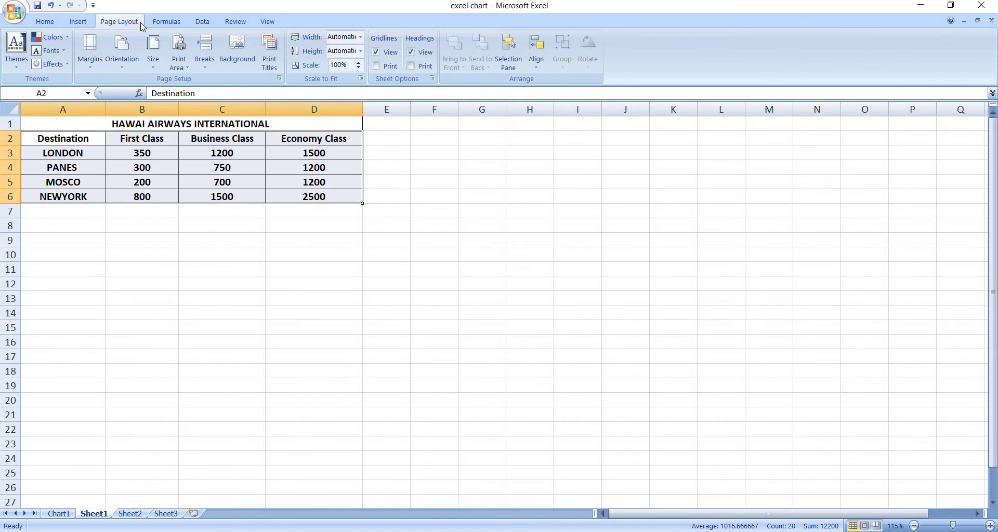
click(172, 24)
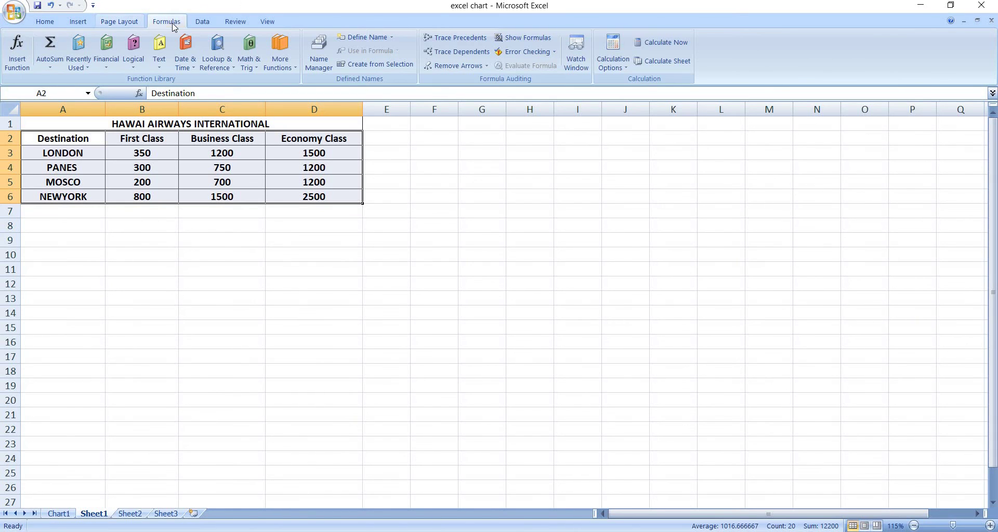
click(83, 24)
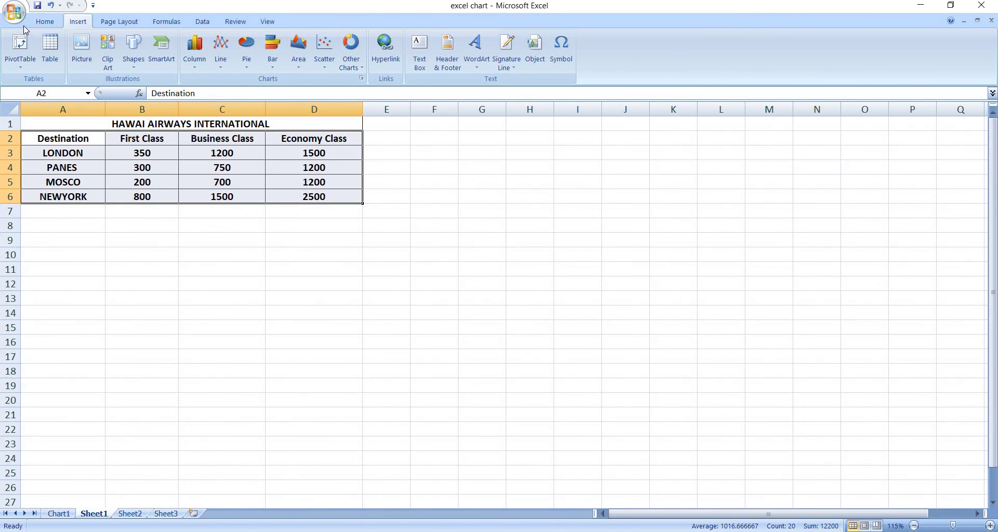
click(44, 22)
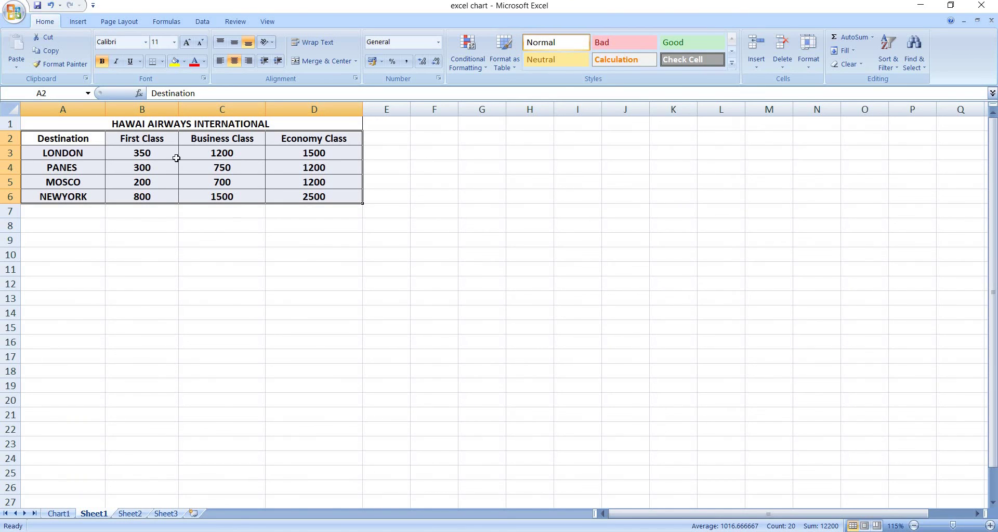
click(205, 23)
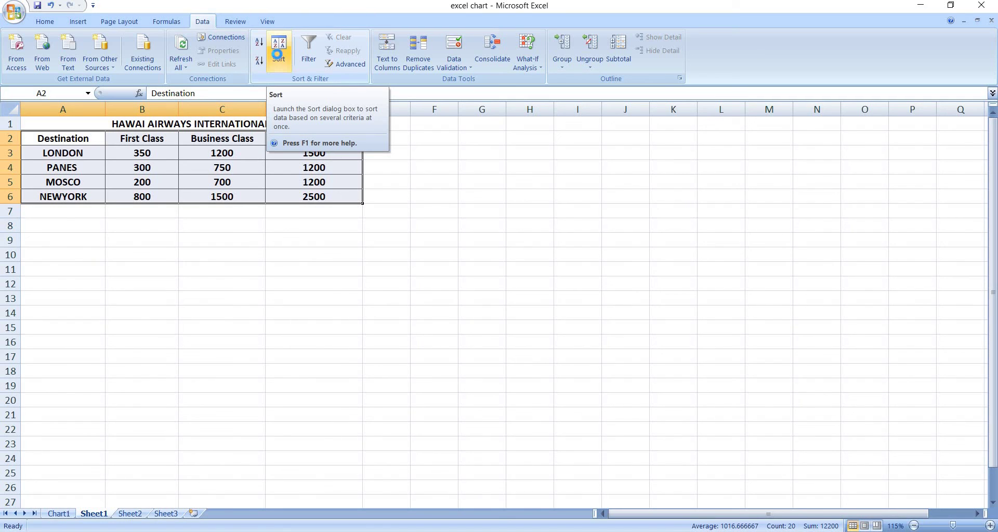
click(278, 58)
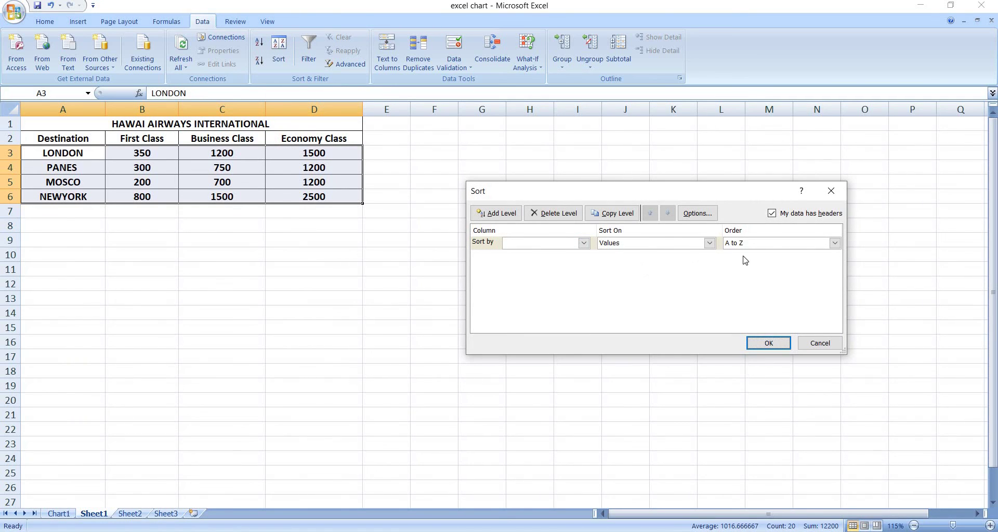
click(835, 244)
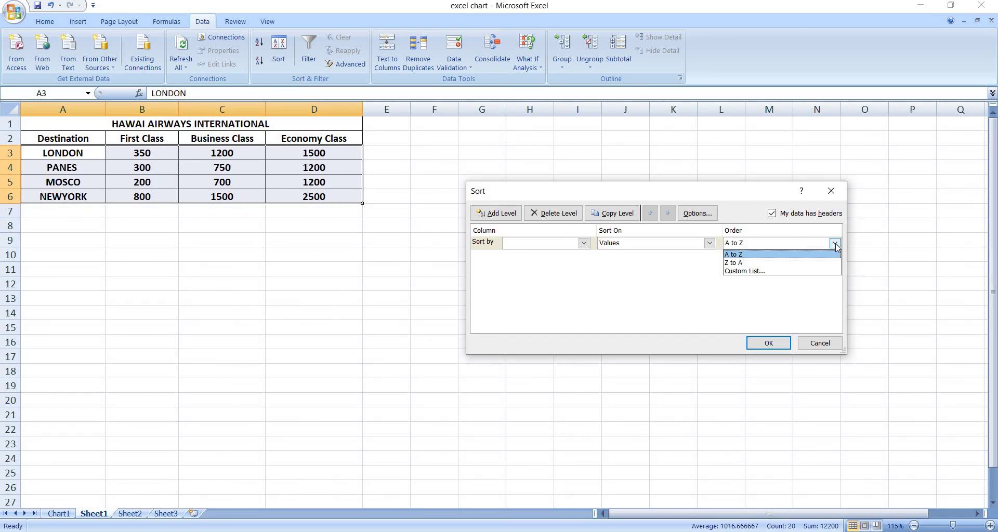
click(774, 263)
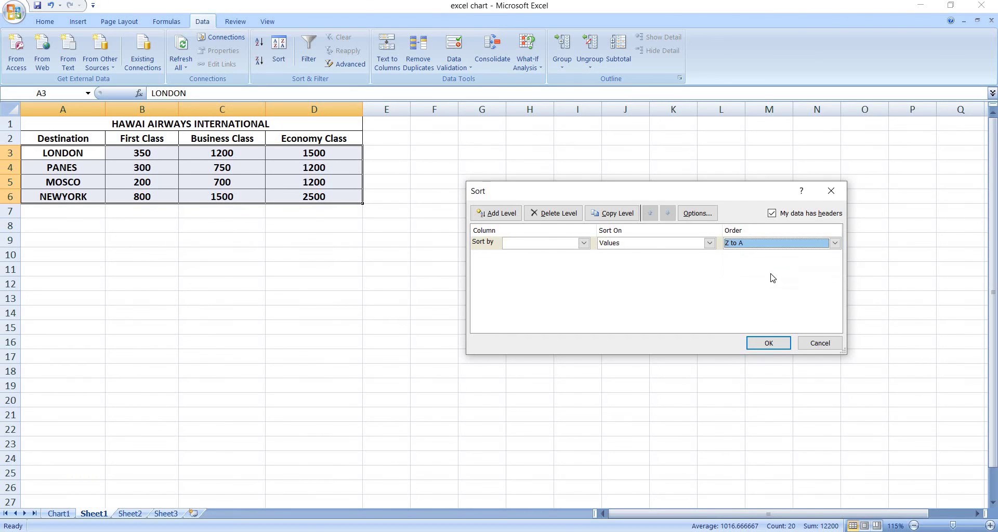
click(773, 344)
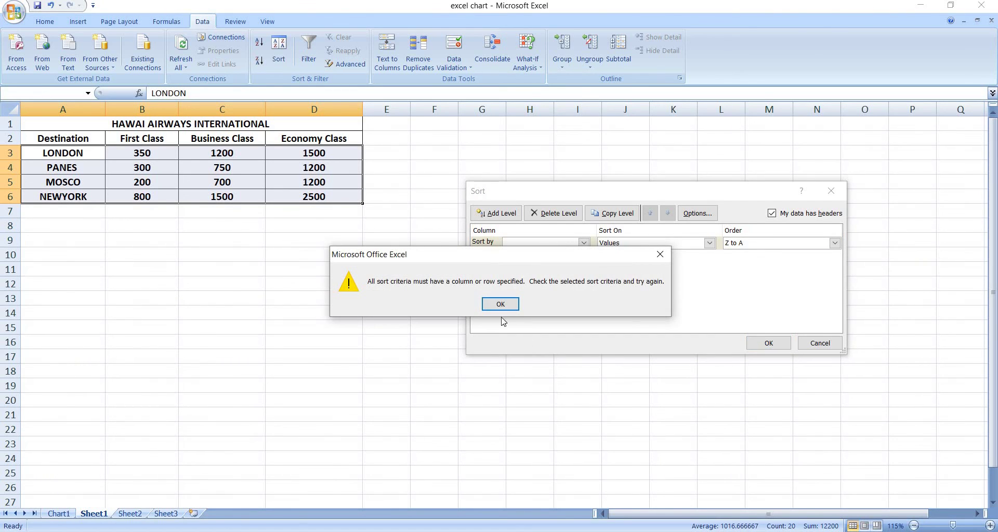
click(502, 305)
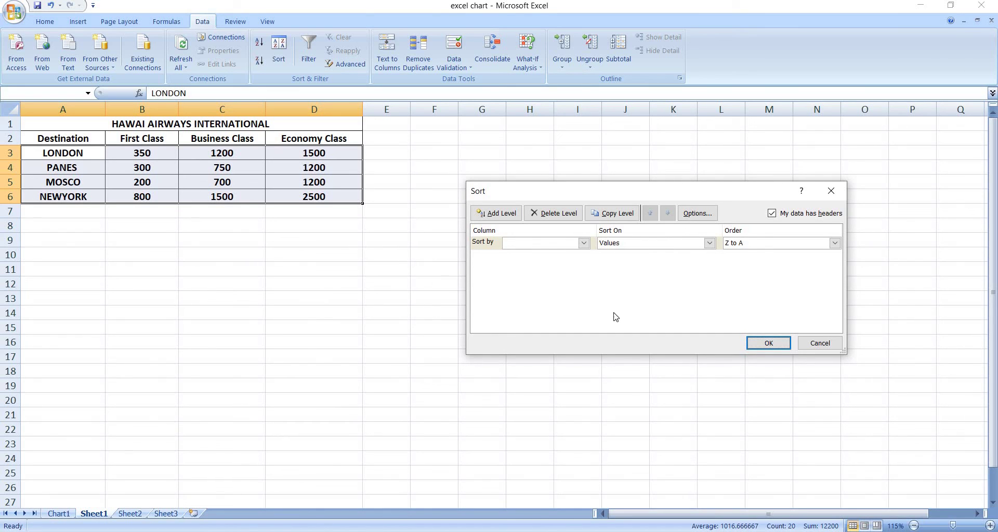
click(820, 343)
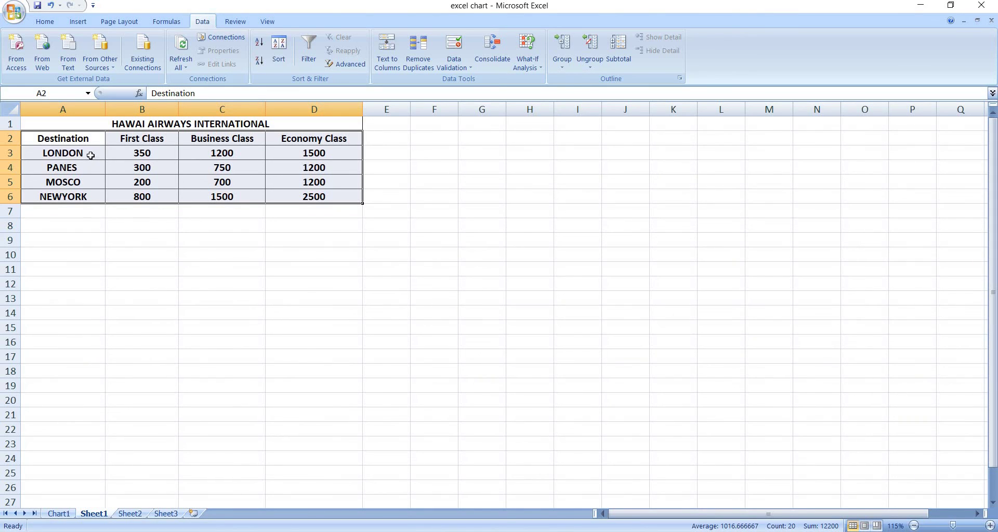
drag(90, 156, 88, 193)
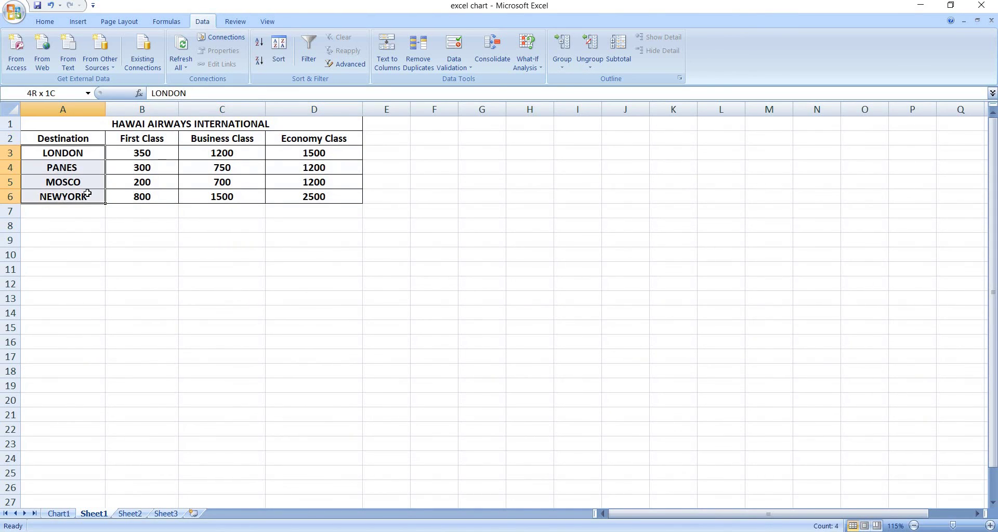
click(279, 62)
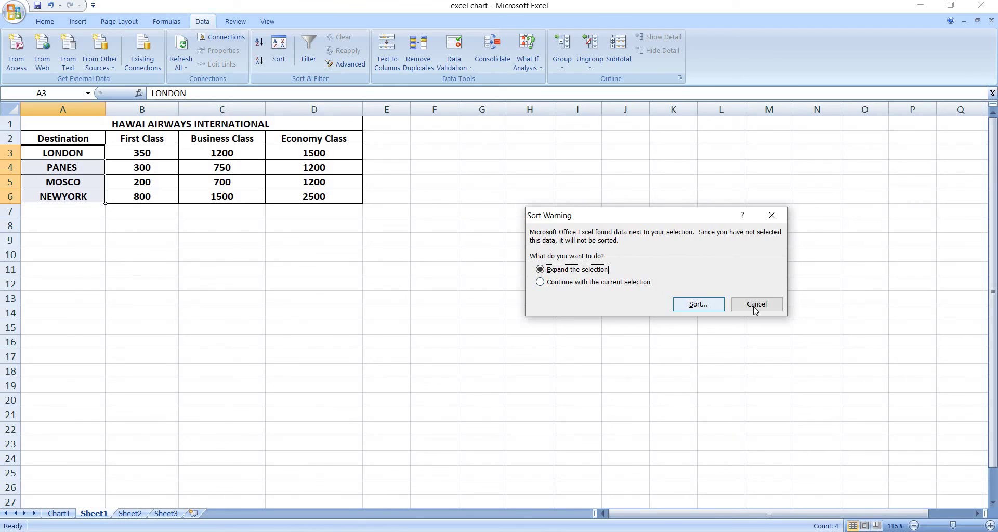
click(755, 306)
click(221, 243)
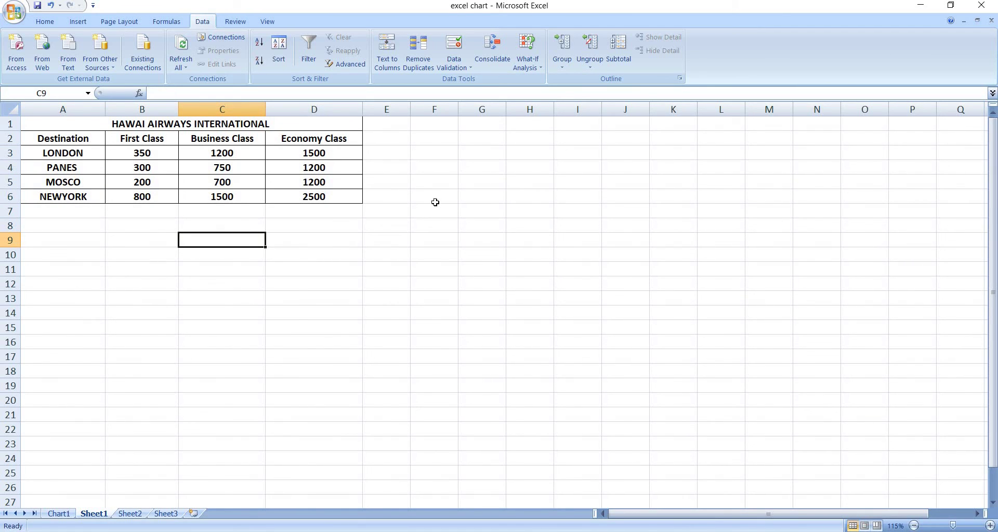
drag(60, 153, 74, 191)
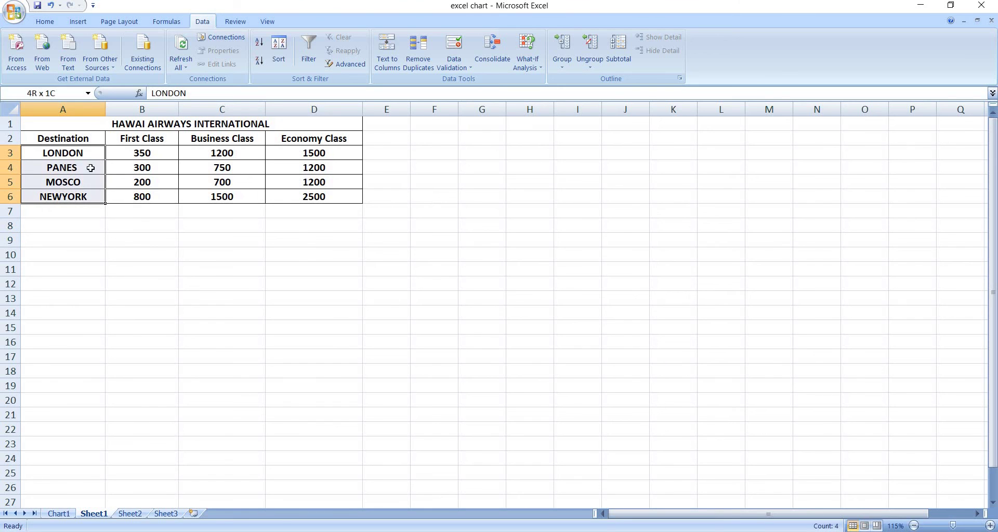
click(278, 51)
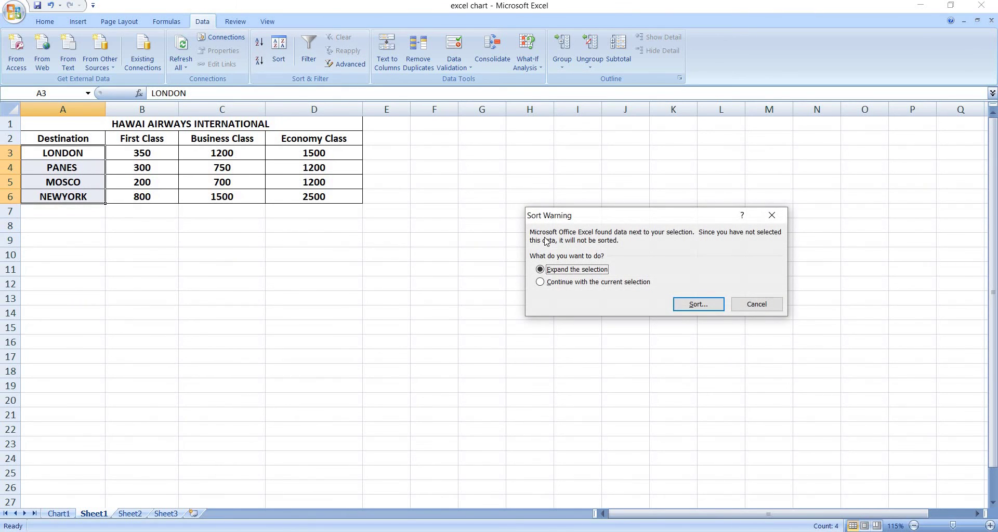
click(709, 304)
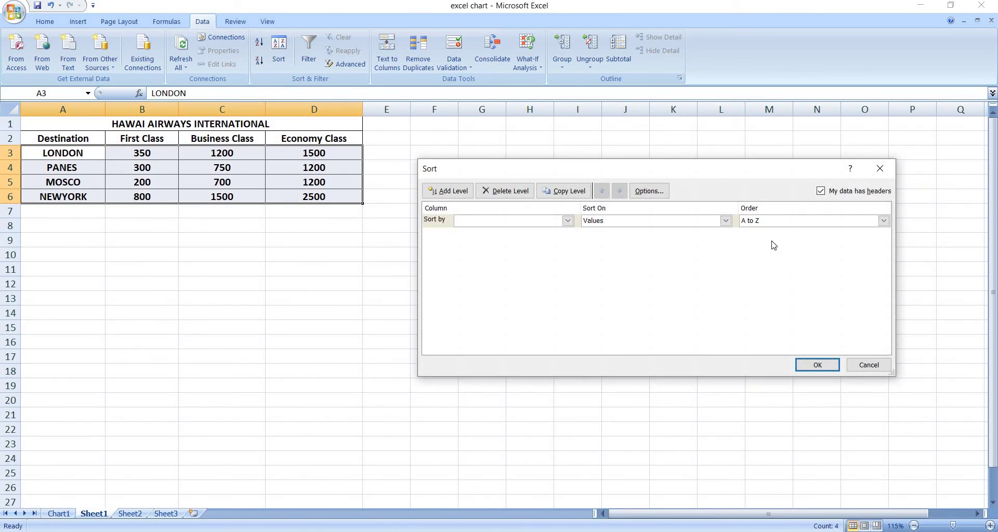
click(884, 220)
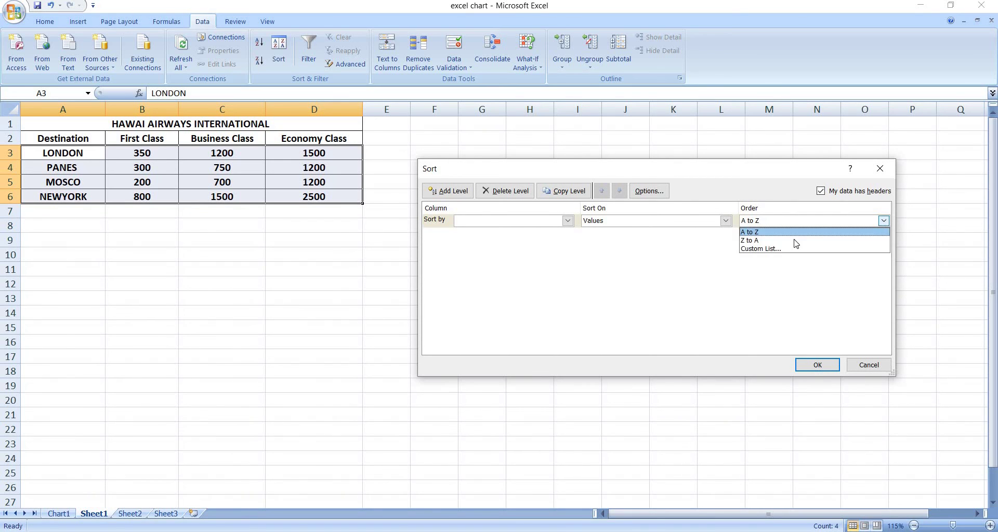
click(769, 241)
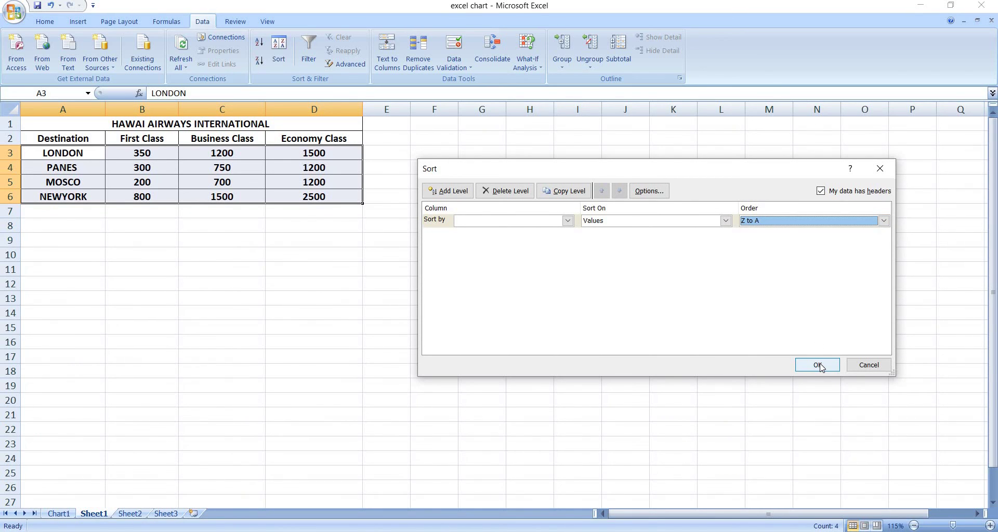
click(818, 365)
click(499, 304)
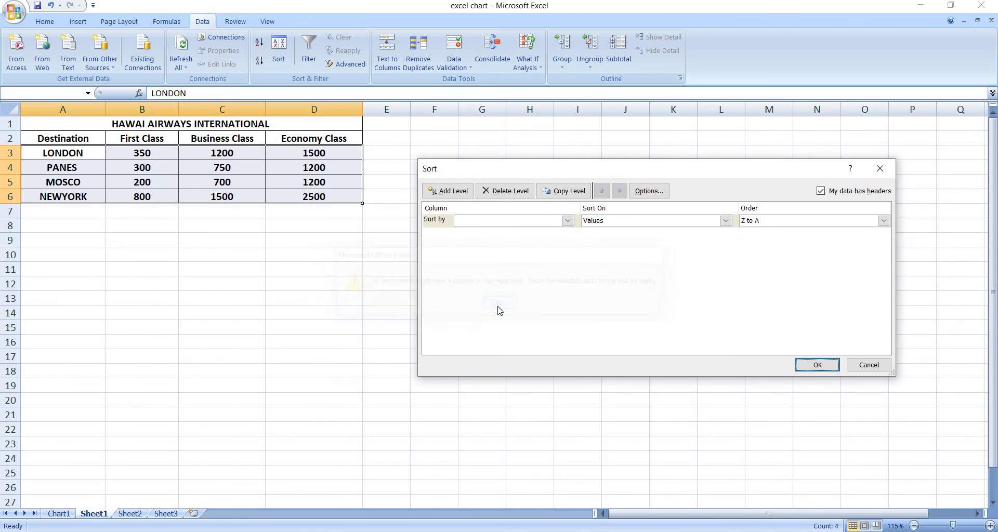
click(830, 364)
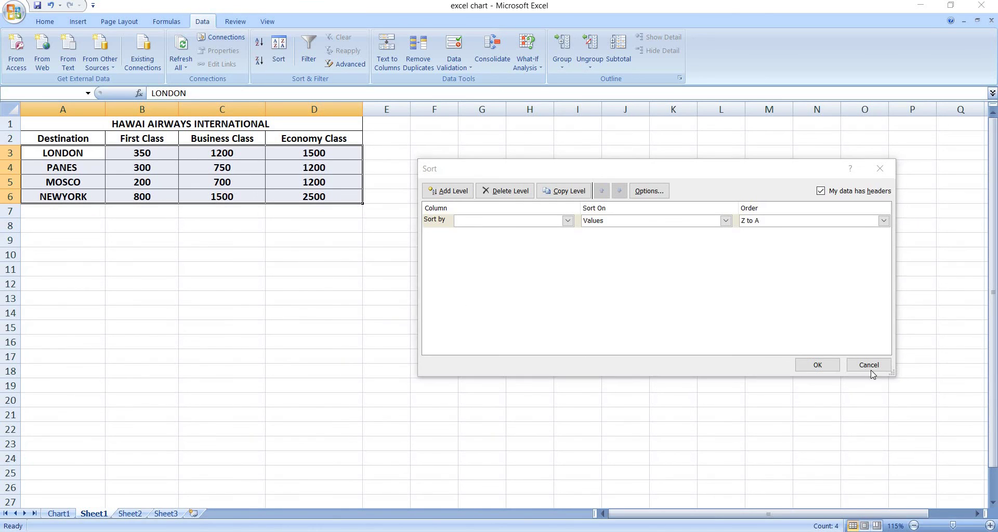
click(502, 306)
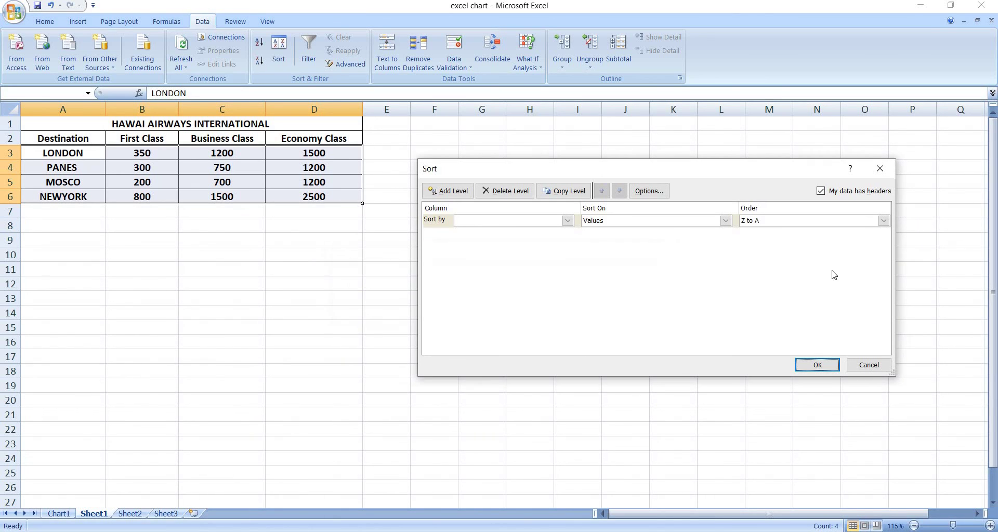
click(867, 364)
- Enter the letters A, B and C in cells F6, F7 and F8
click(443, 196)
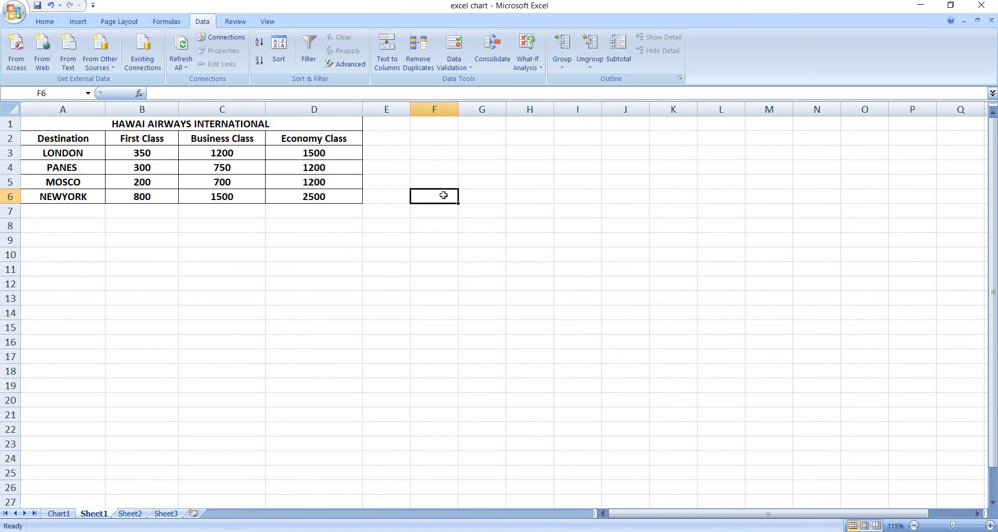
text(A)
key(Return)
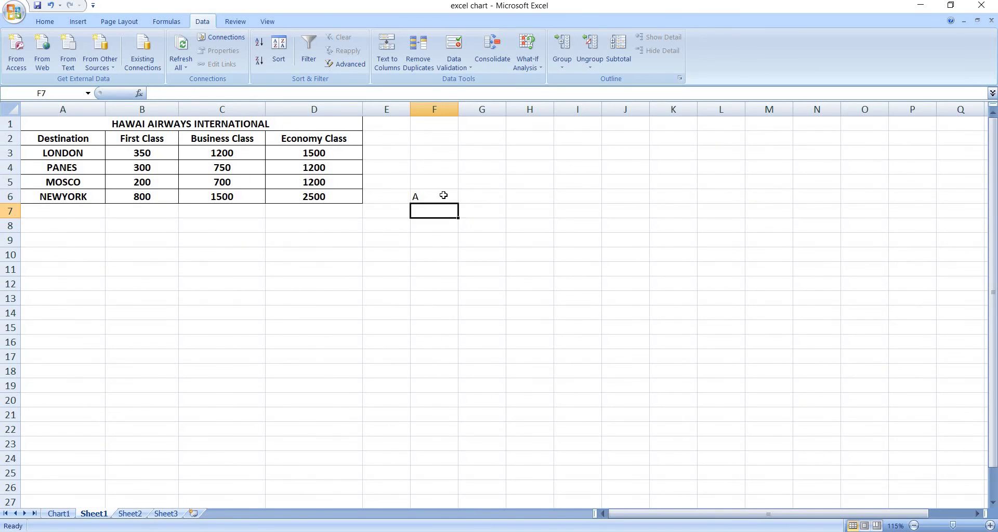
text(B)
key(Left)
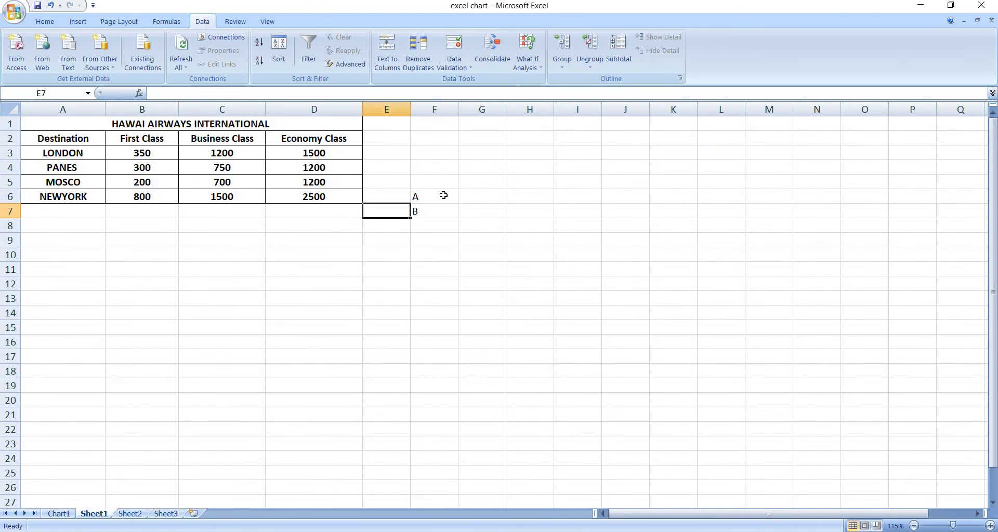
key(Right)
key(Down)
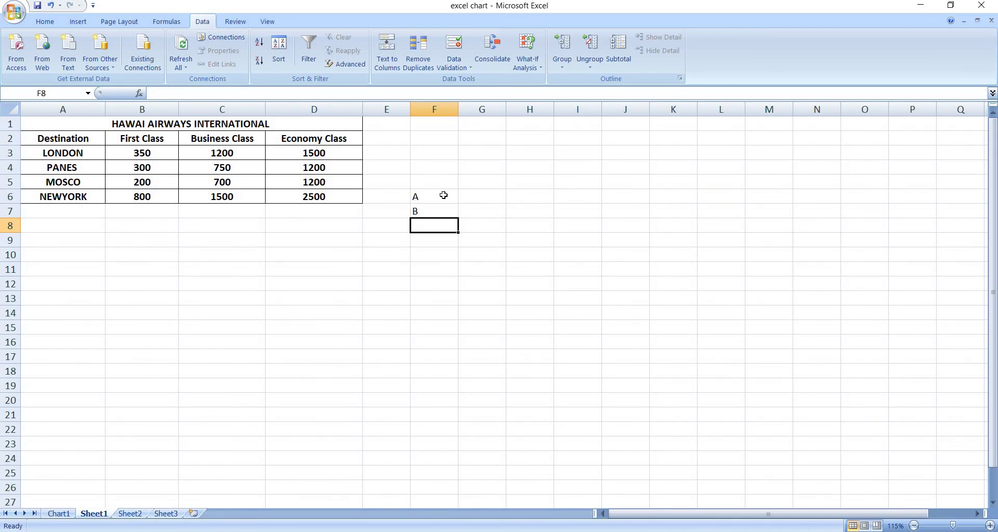
text(C)
click(440, 323)
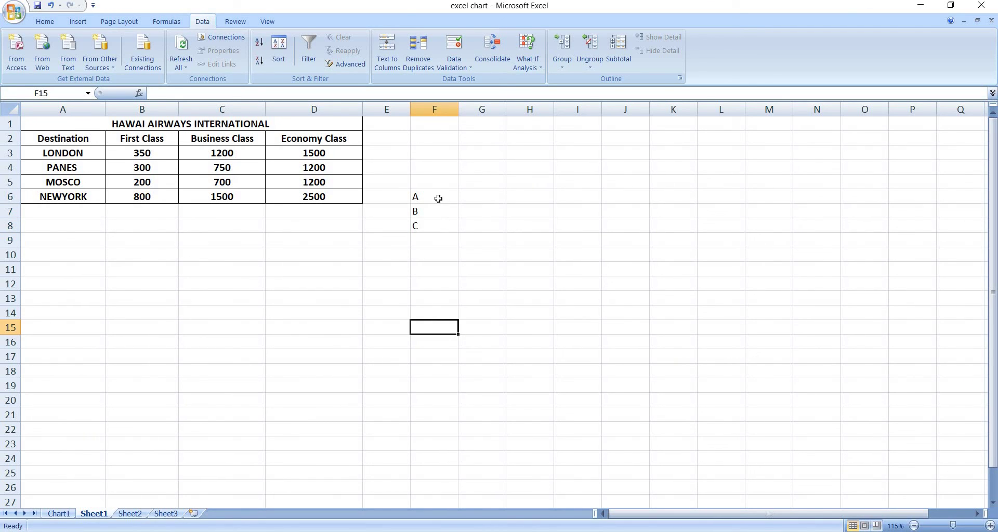
- Sort F6:F8 in Z to A order so the letters read C, B, A
drag(438, 199, 444, 233)
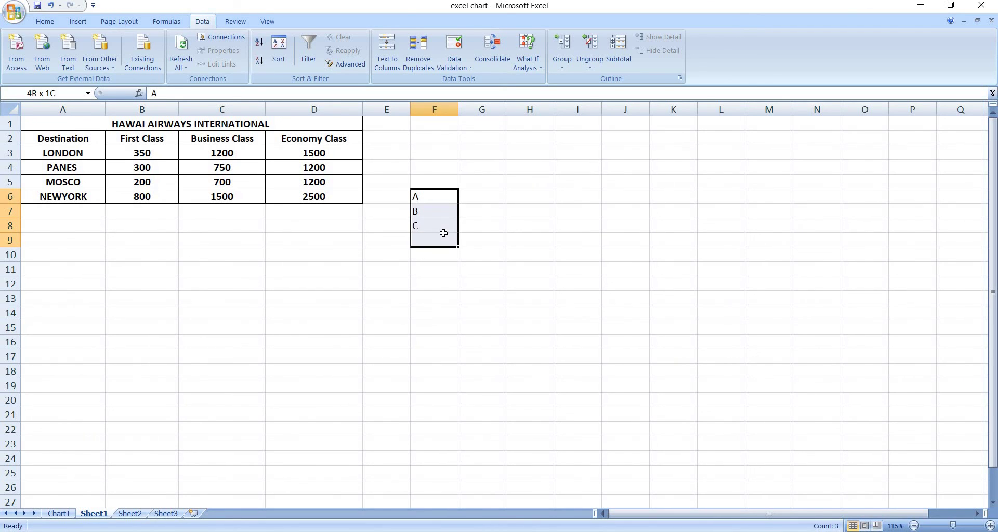
click(276, 54)
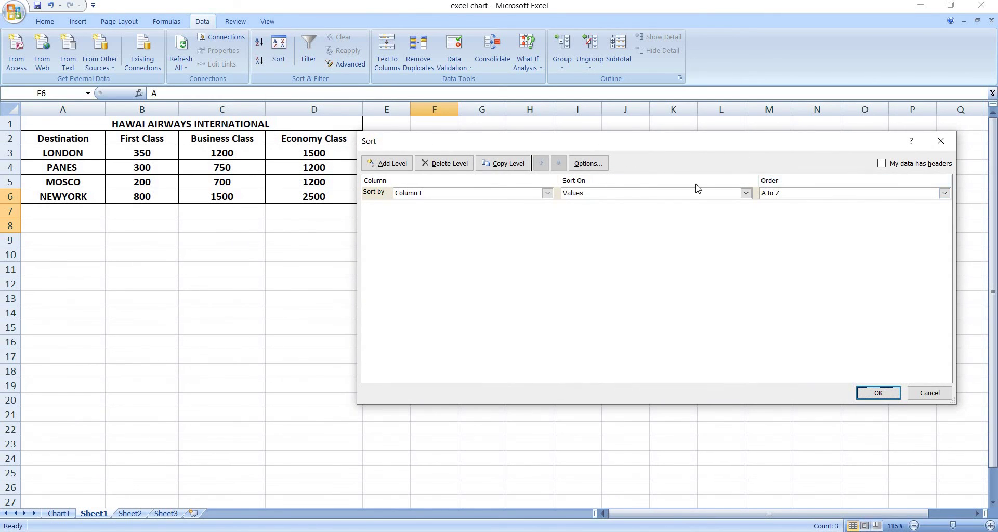
drag(692, 140, 521, 262)
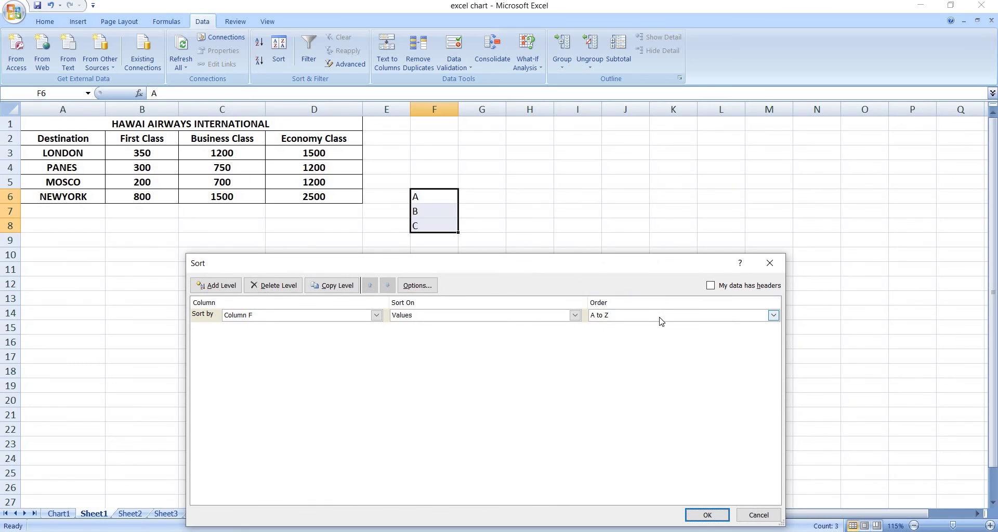
click(661, 316)
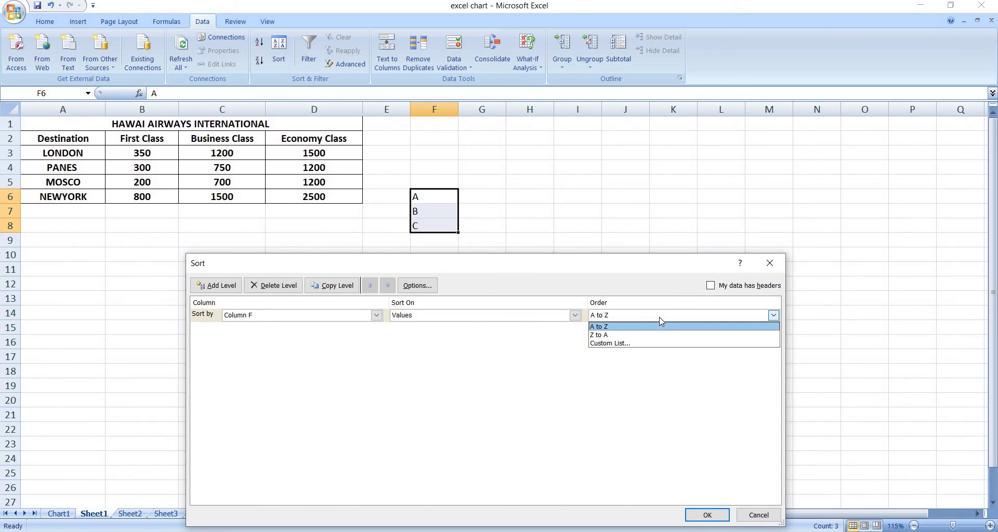
click(640, 333)
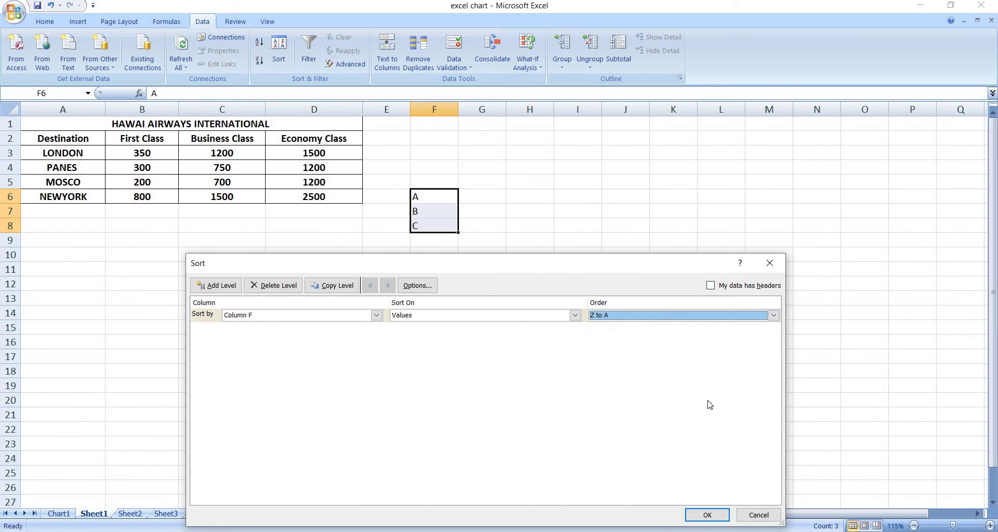
click(706, 515)
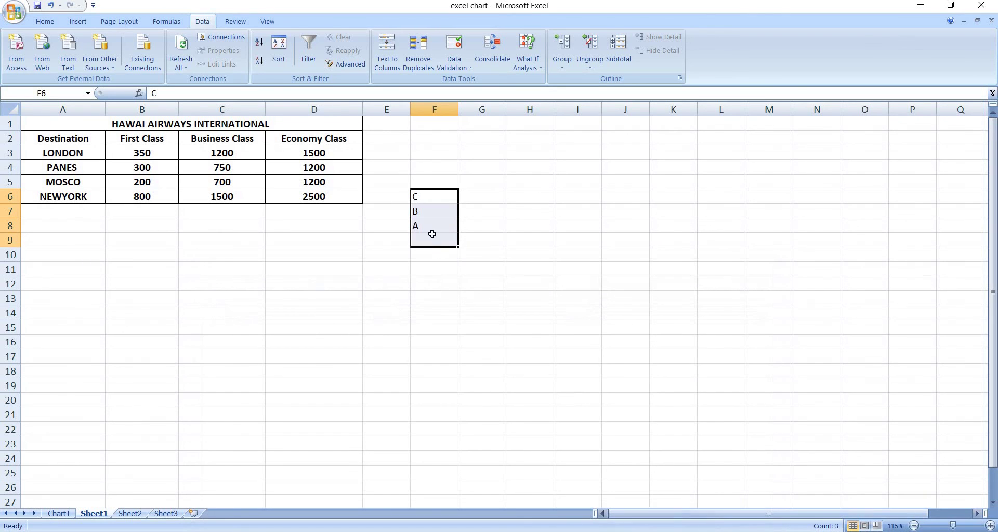
click(434, 229)
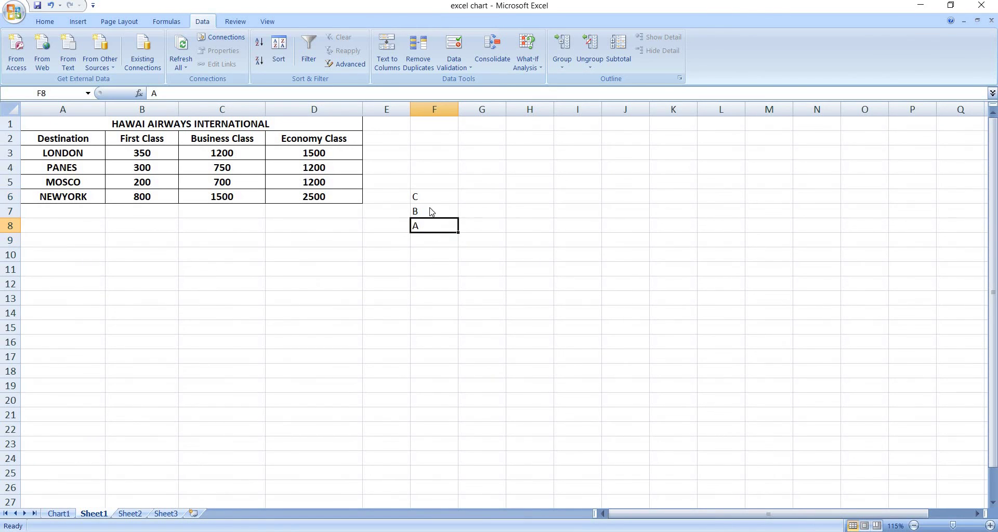
drag(430, 196, 432, 232)
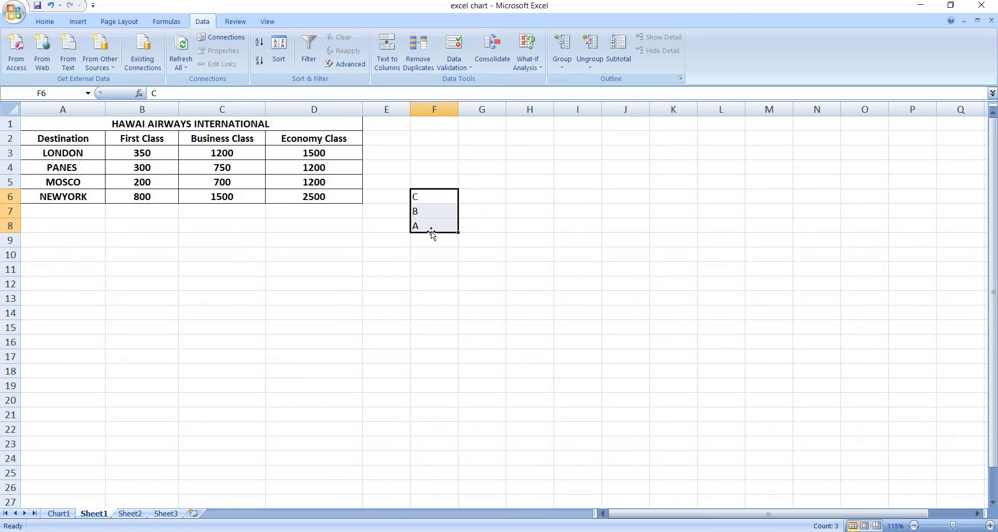
- Delete the letters from F6:F8, then attempt a Z to A sort of First Class fares and cancel it
key(Delete)
drag(141, 154, 142, 197)
click(280, 59)
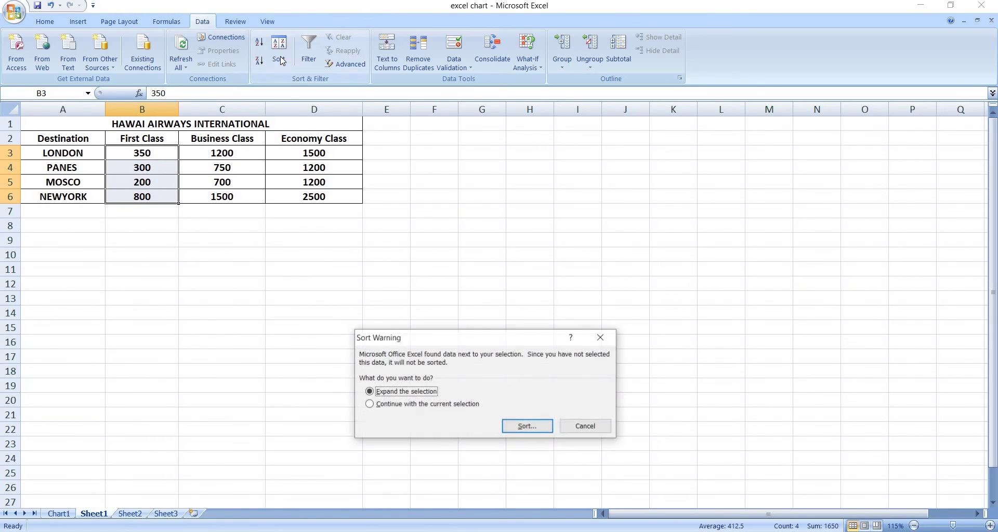
click(520, 427)
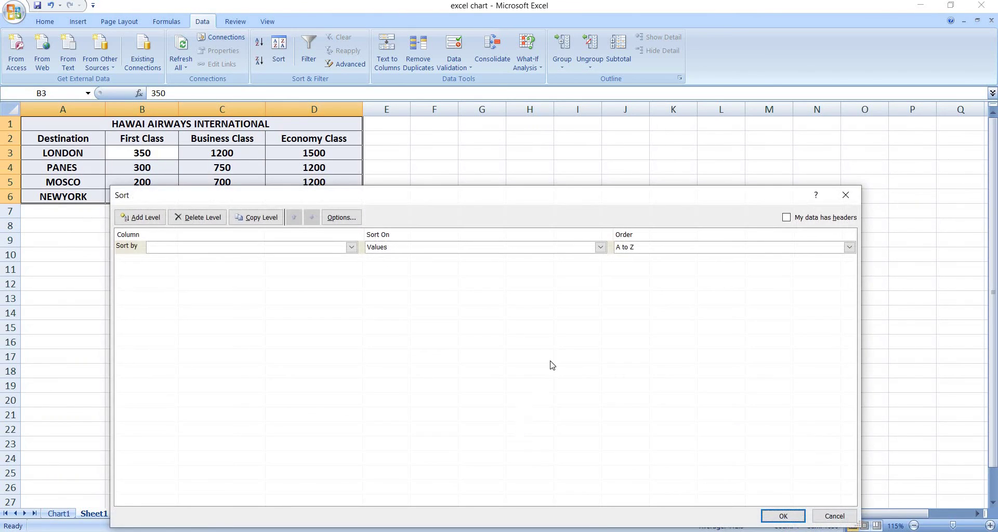
click(730, 251)
click(689, 266)
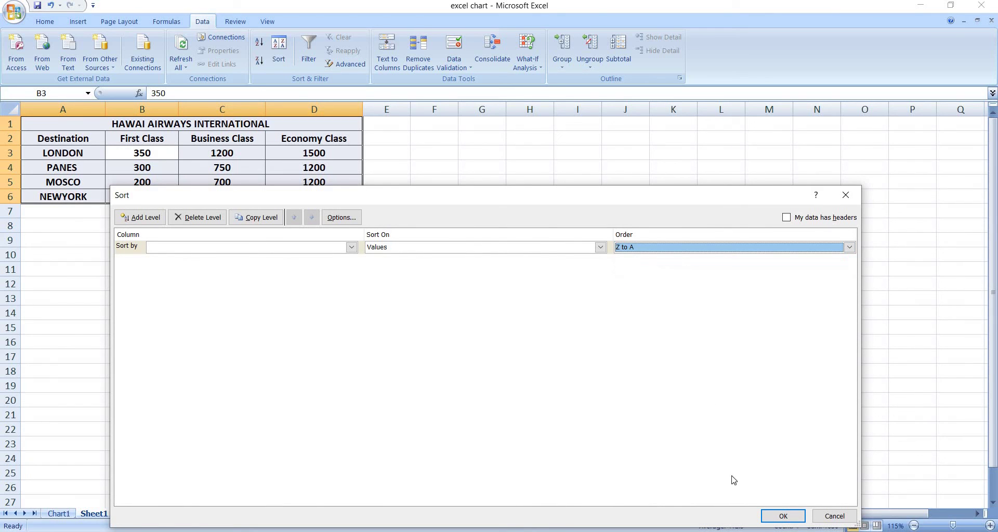
click(783, 516)
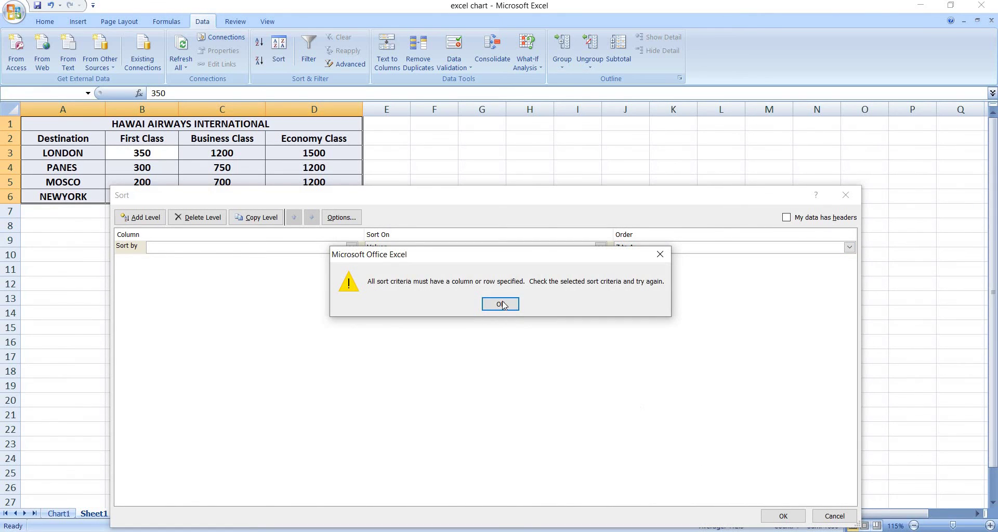
click(500, 304)
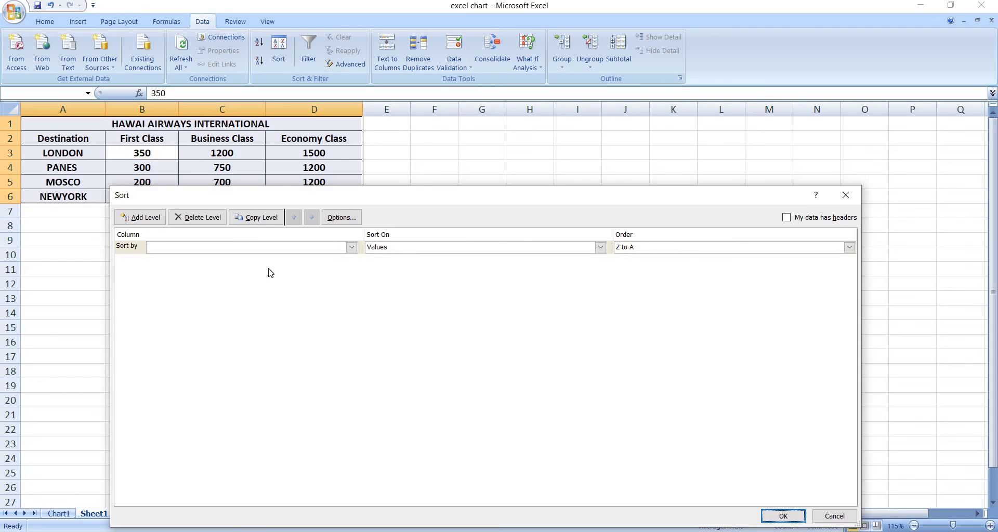
click(845, 195)
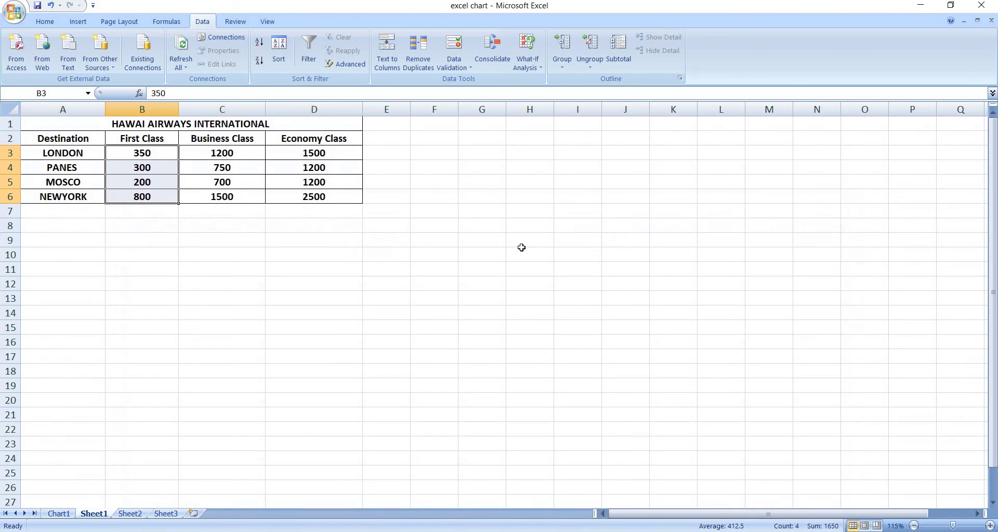
click(427, 266)
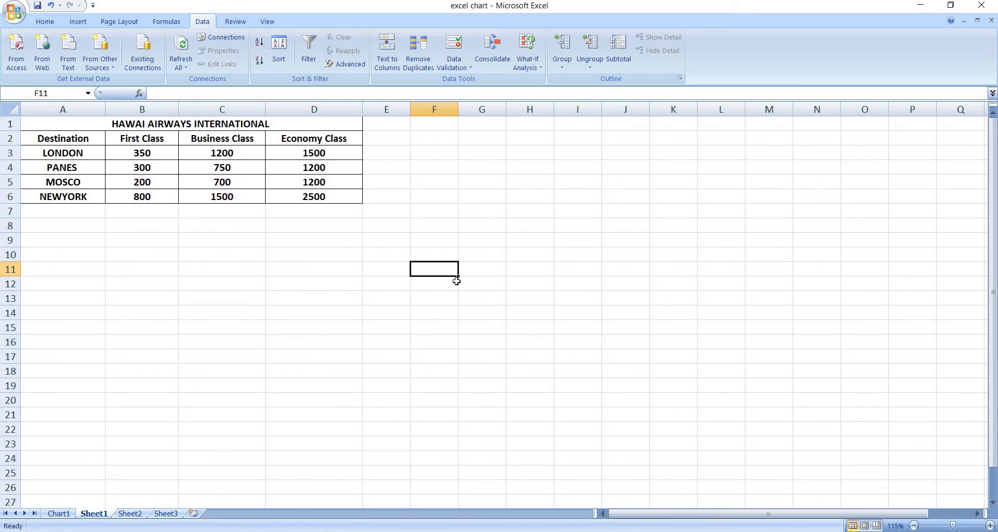
- Switch to Chart1 and point at a column to see its fare value
click(65, 513)
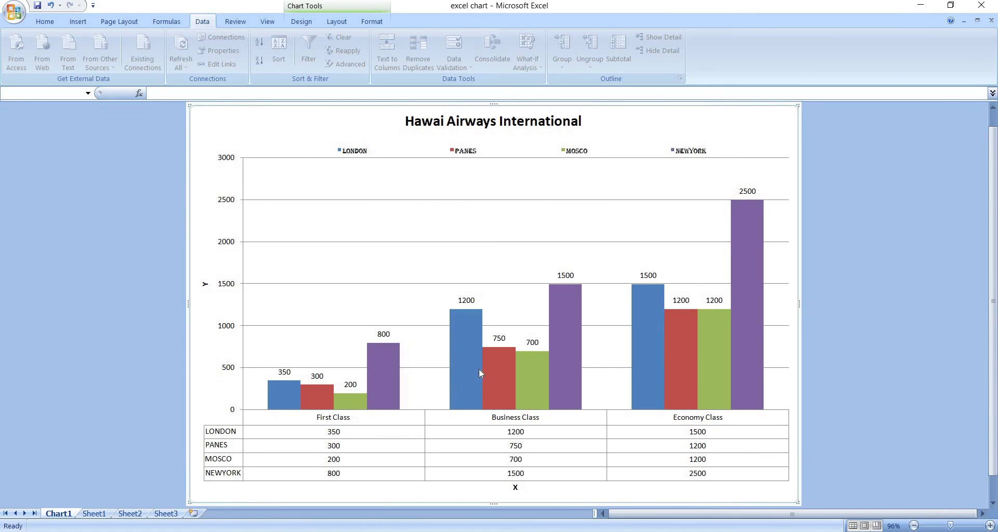
mouse_move(478, 369)
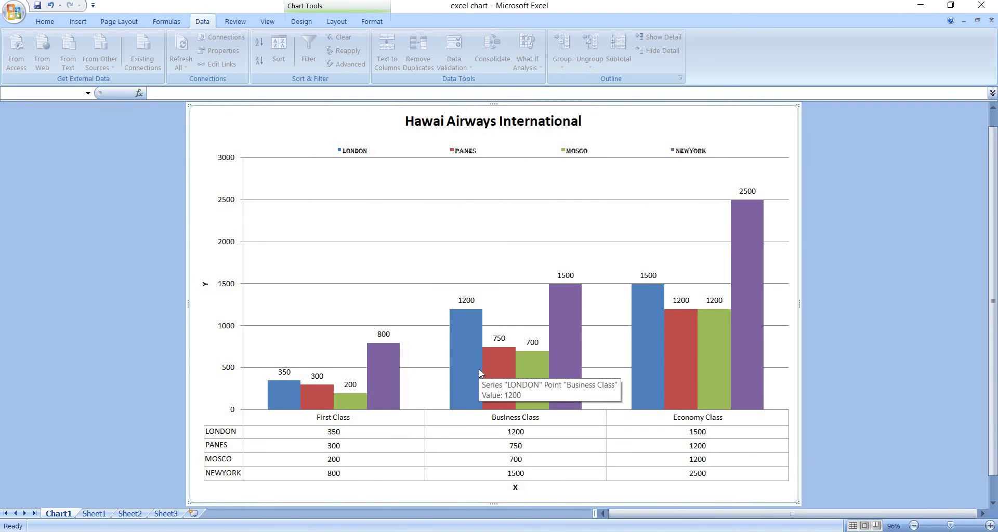